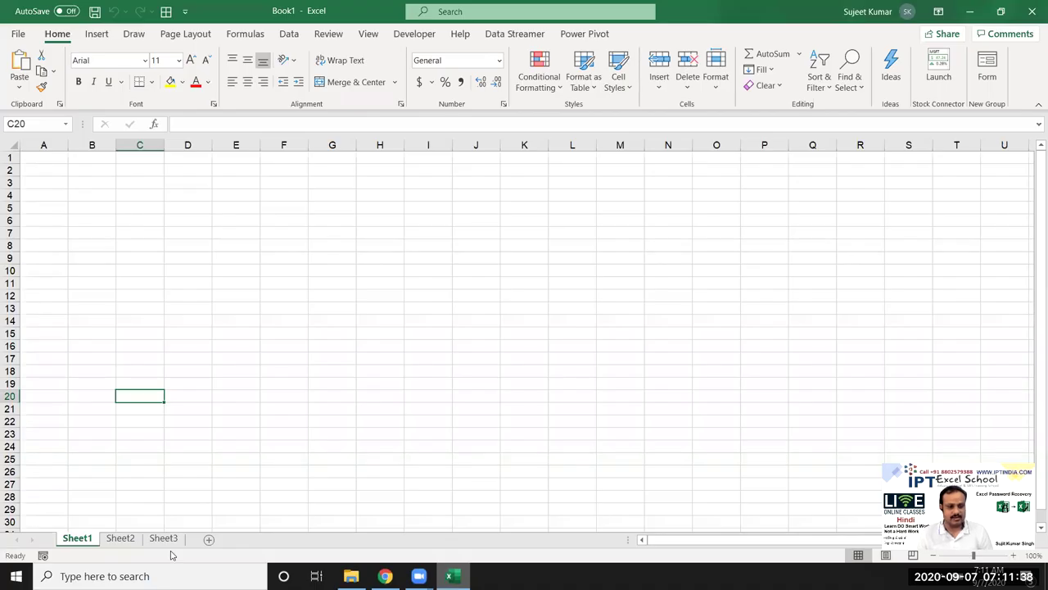
Protect Sheet1 with a numeric password, entering and confirming it in the Protect Sheet dialog
key("Left")
right_click(92, 542)
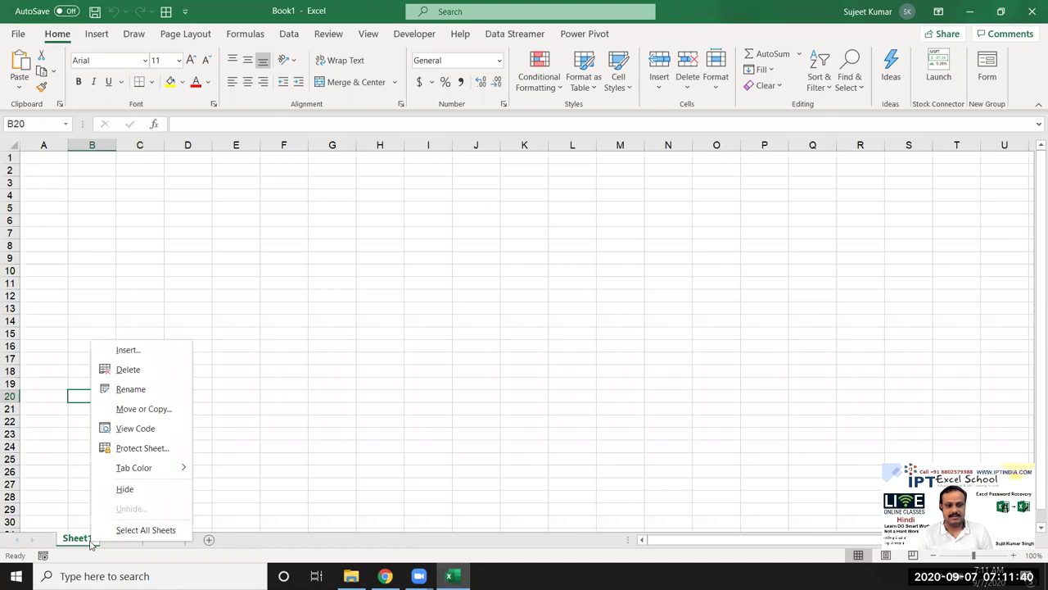
left_click(136, 450)
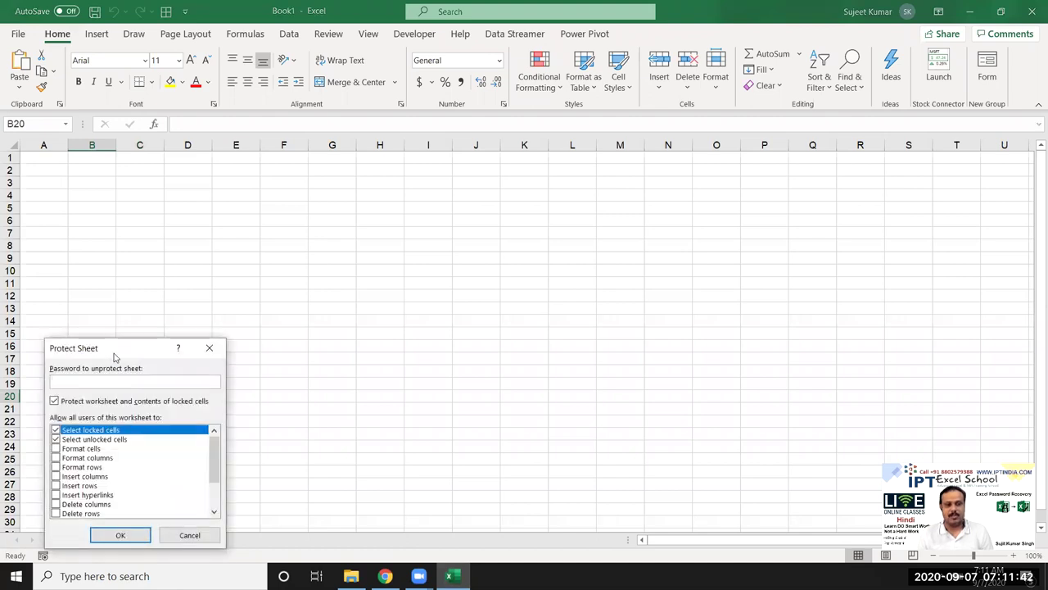
left_click(200, 504)
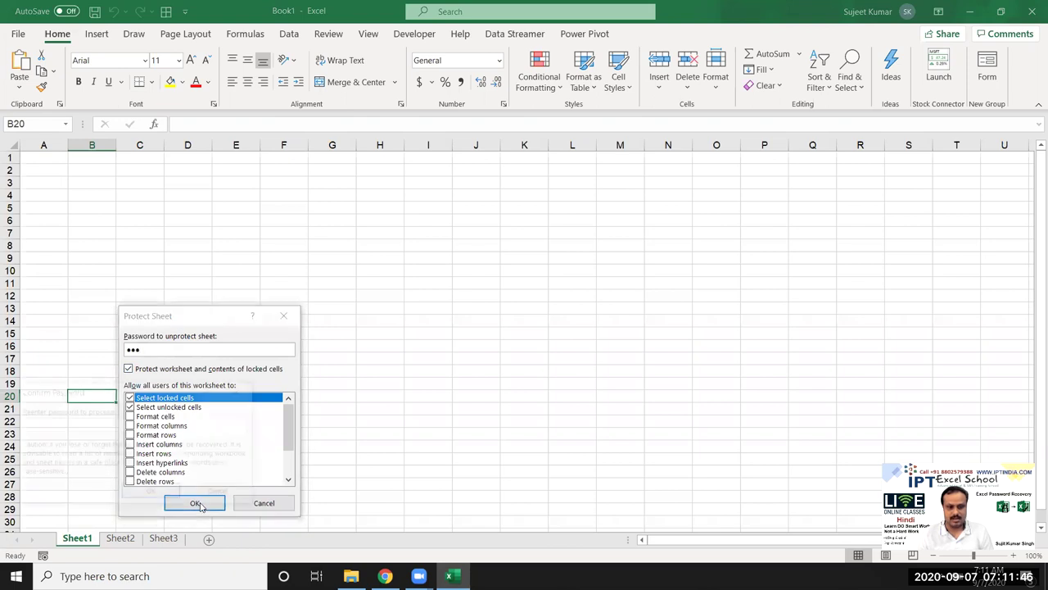
left_click(154, 493)
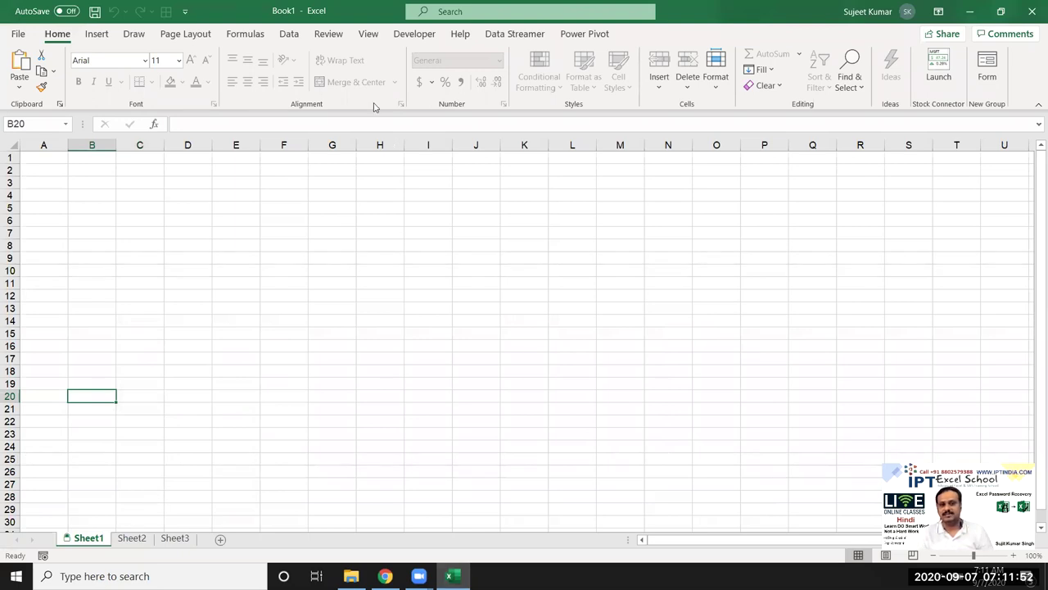
Open the Visual Basic editor from the Developer tab and insert a new module into Book1
left_click(414, 33)
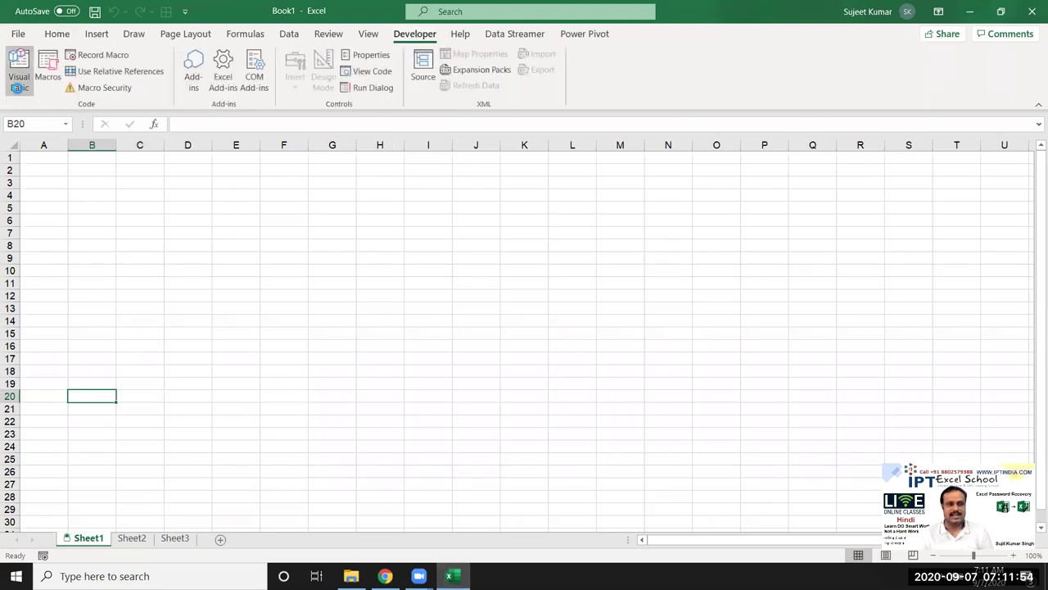
left_click(18, 82)
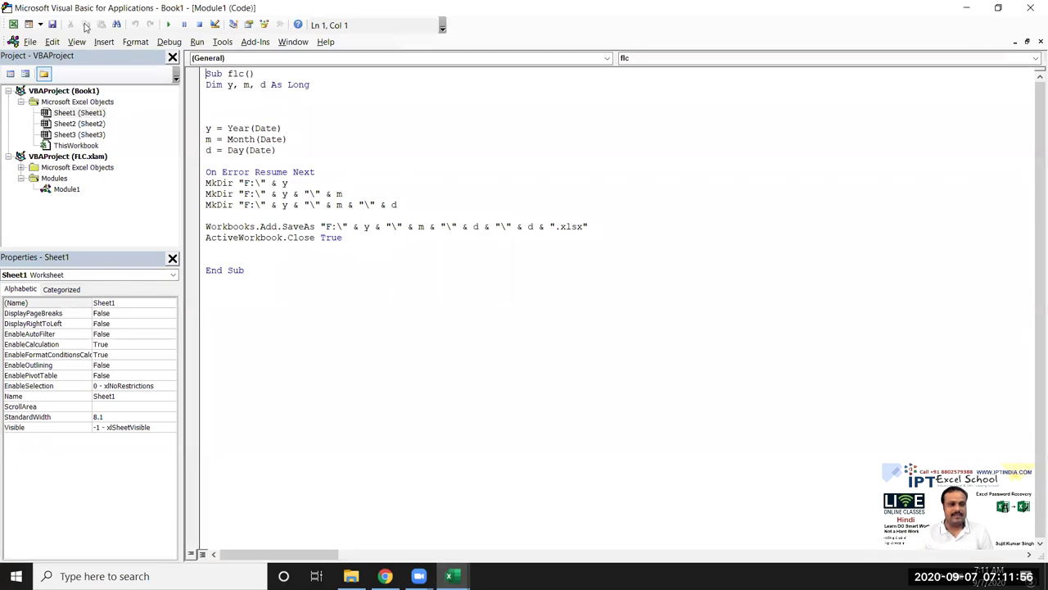
left_click(104, 42)
left_click(123, 86)
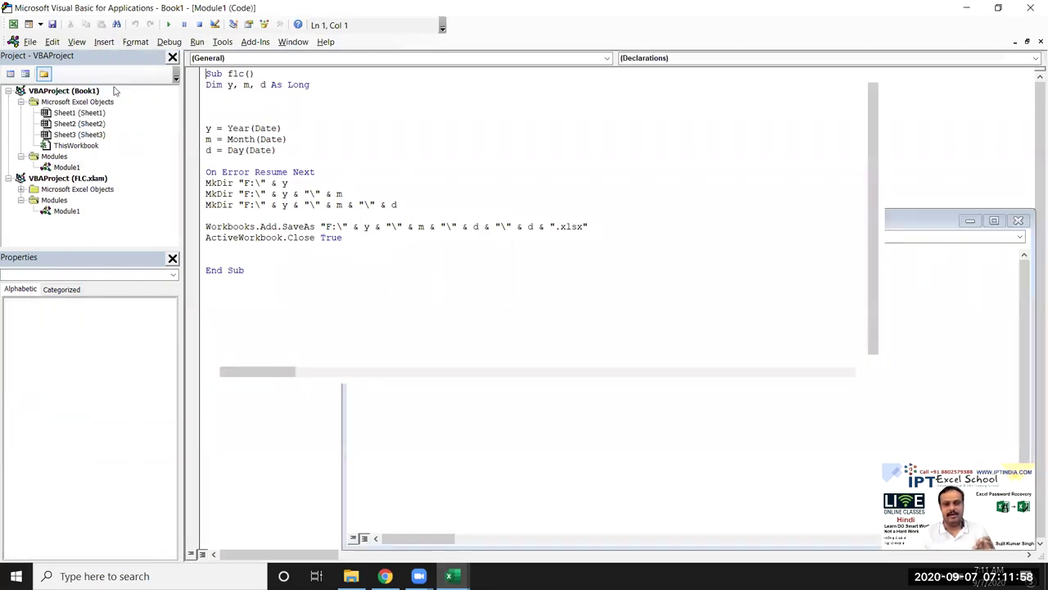
key("Return")
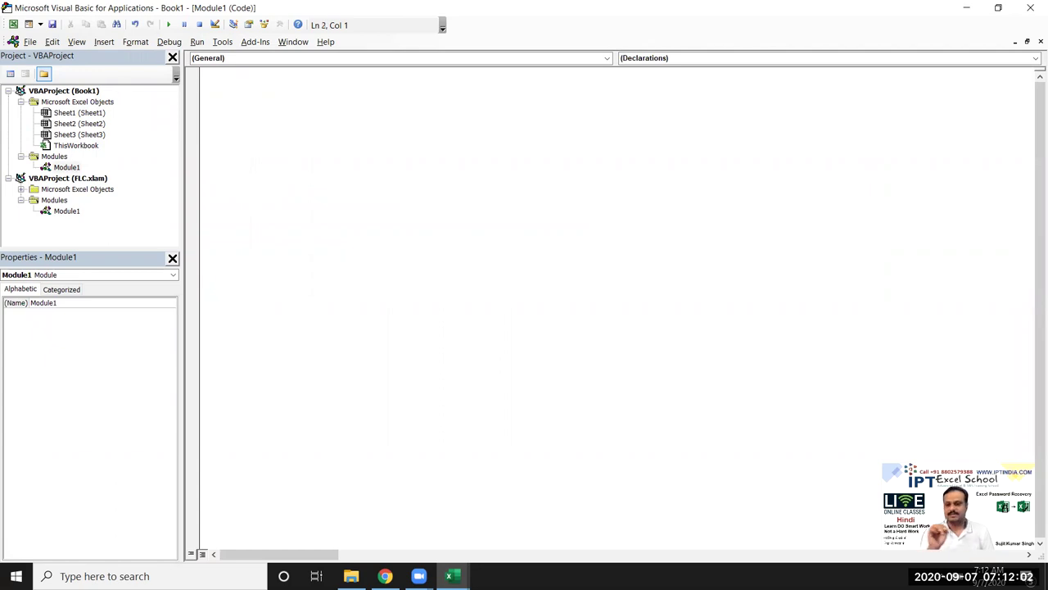
type("sub")
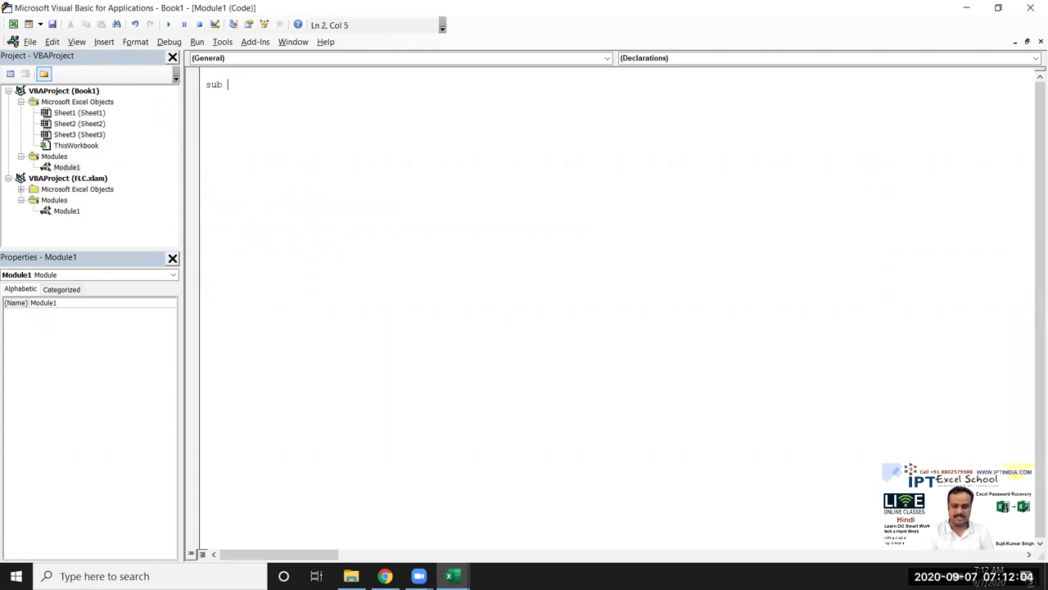
type("rr")
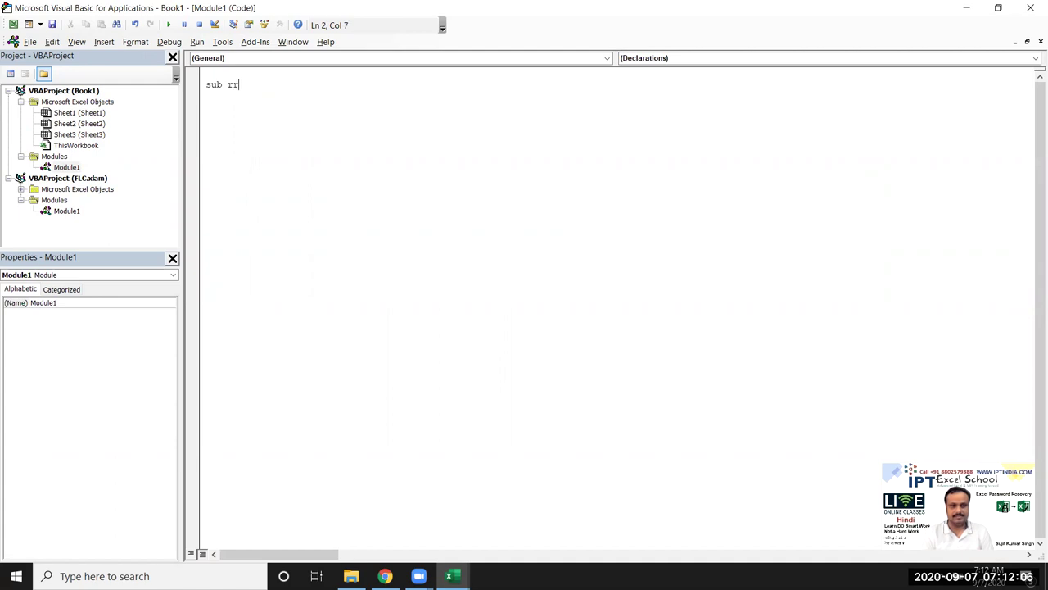
type("pas")
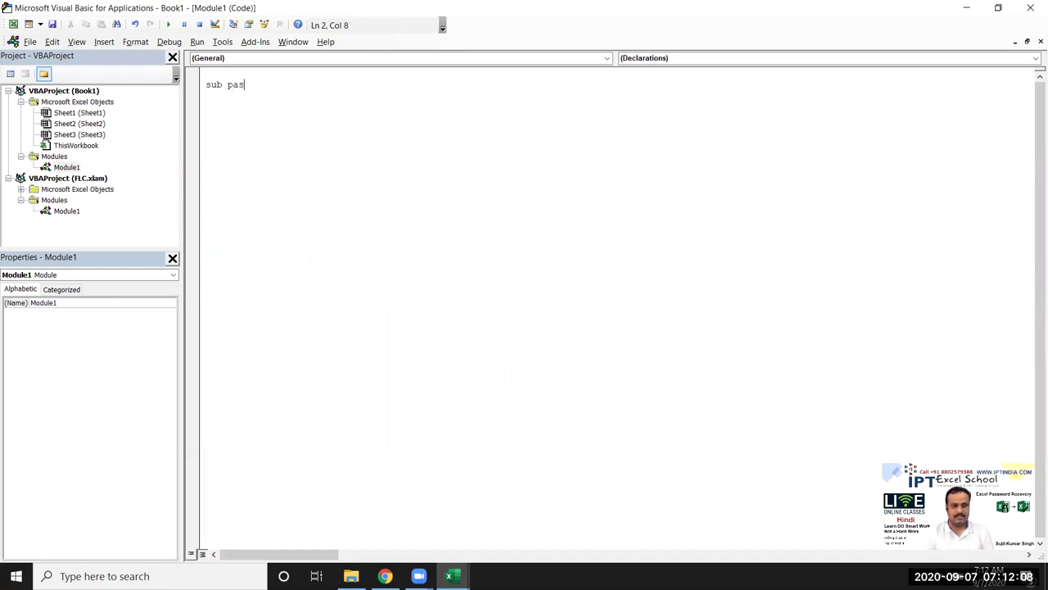
type("_R")
type("(")
key("Return")
key("Return")
key("Return")
key("Return")
key("Return")
key("Up")
key("Up")
key("Up")
type("for ")
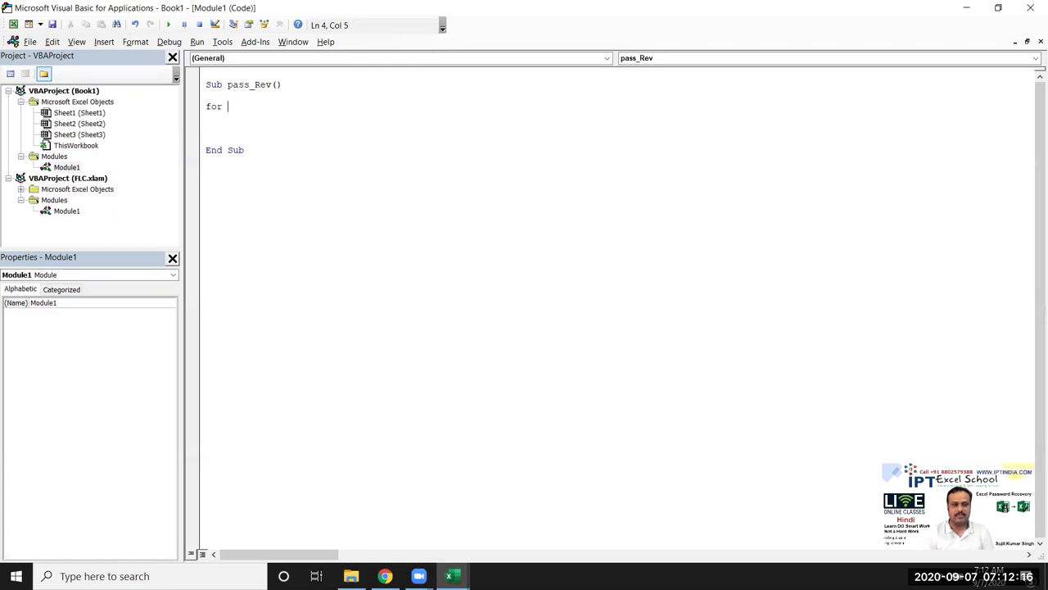
type("i = 1 to ")
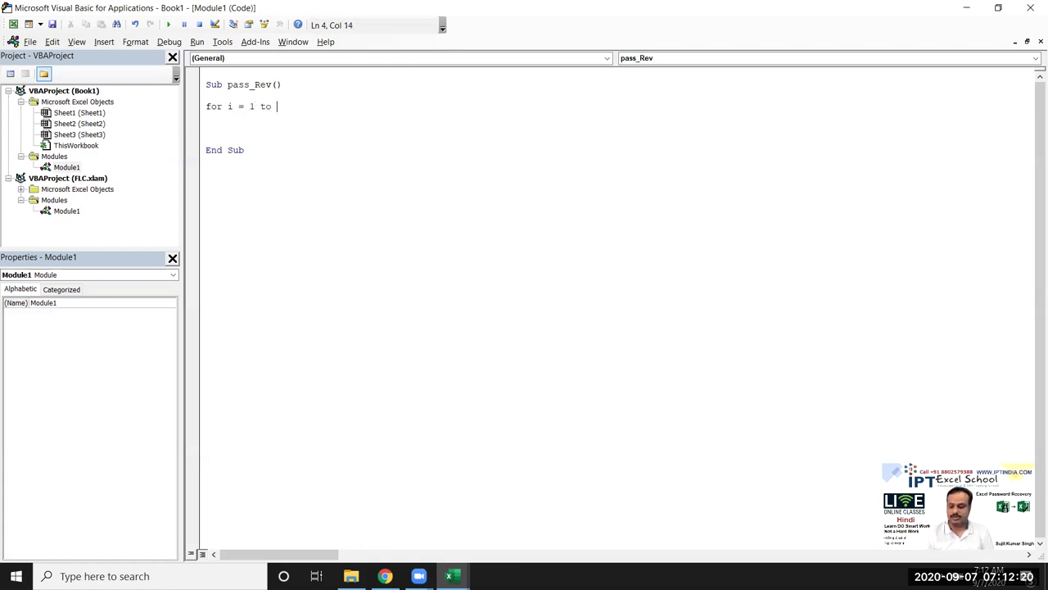
type("999999999999")
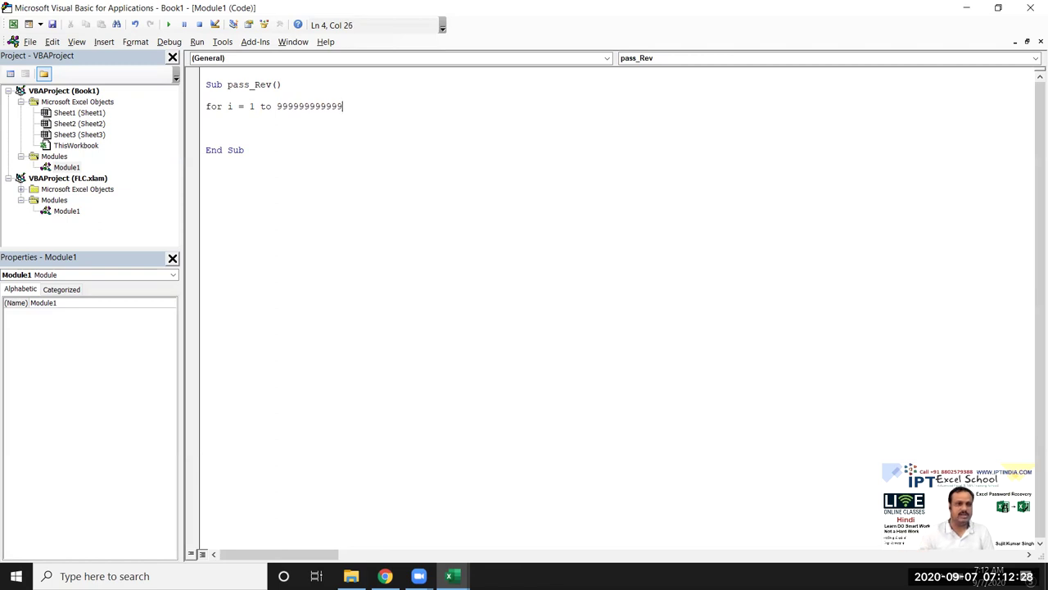
key("Return")
key("Return")
key("Return")
key("Return")
type("next i")
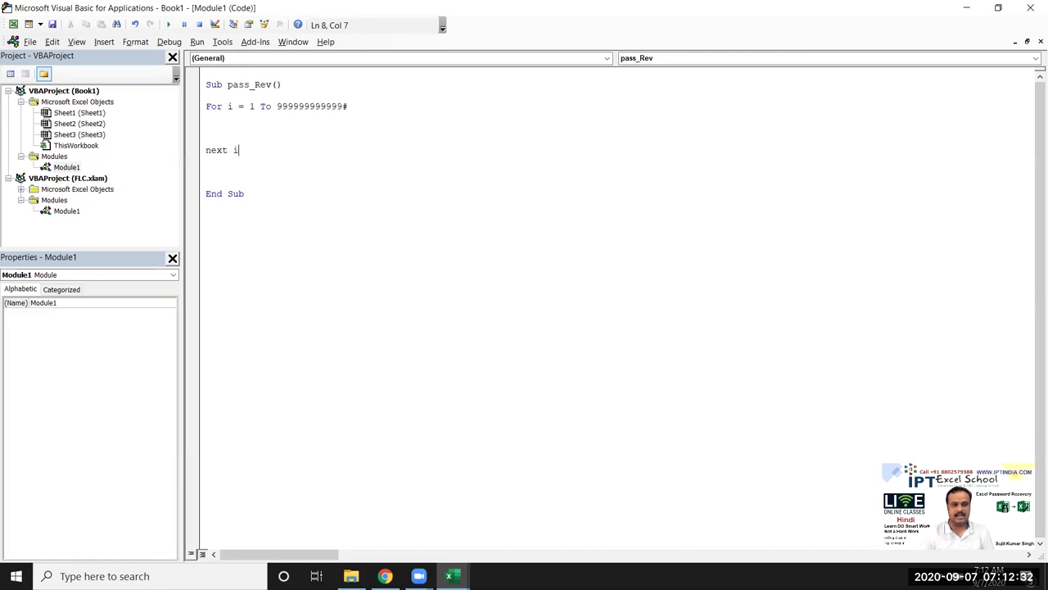
key("Return")
Open a blank line inside the loop and begin an If Sheet1. statement
type("]")
key("Up")
key("Up")
key("Up")
key("Return")
key("Return")
key("Up")
key("Up")
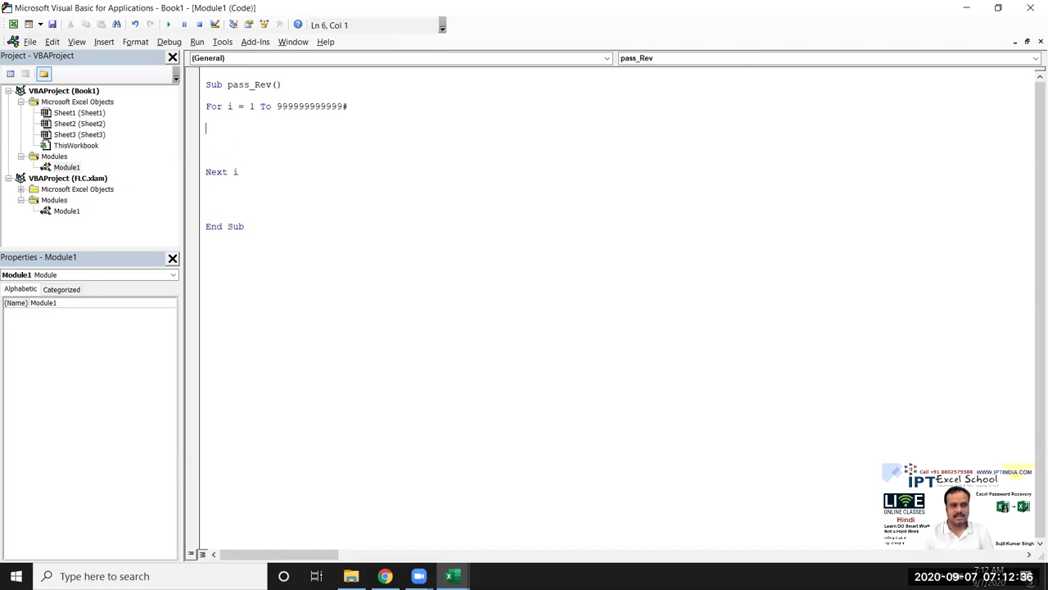
type("if ")
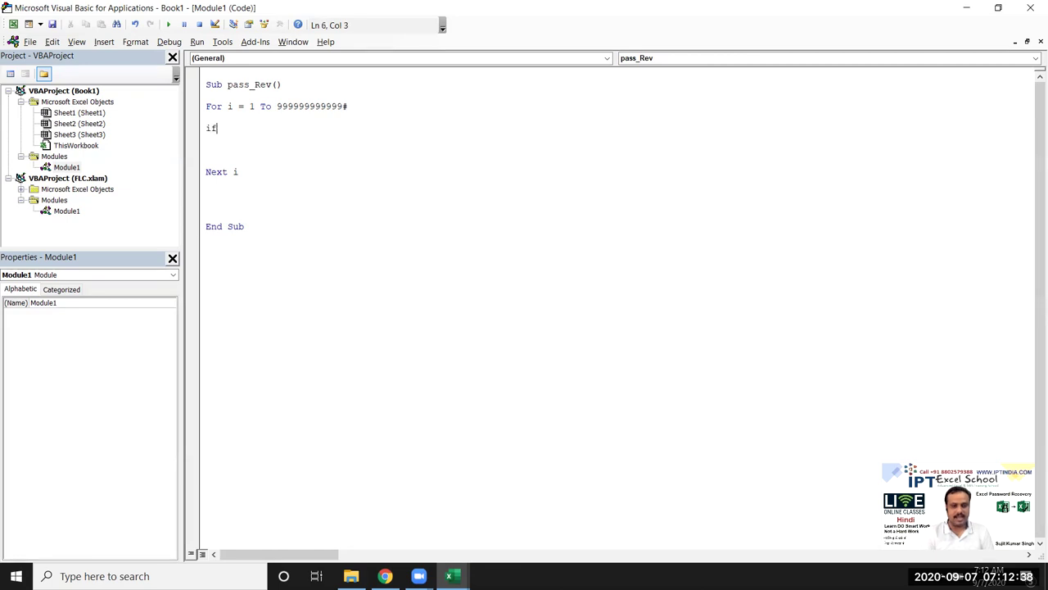
type("sheet")
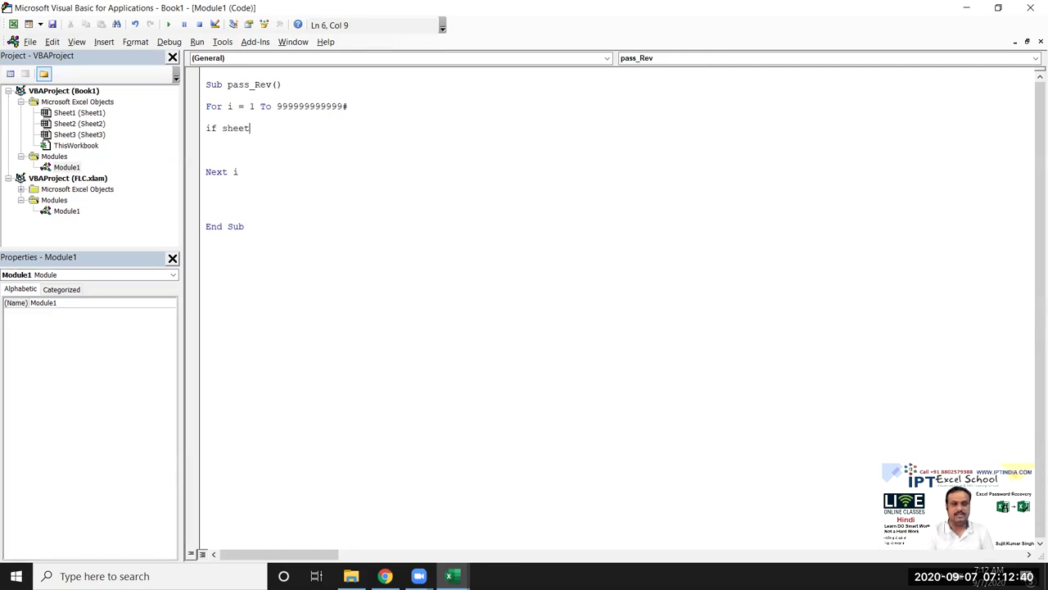
type("1")
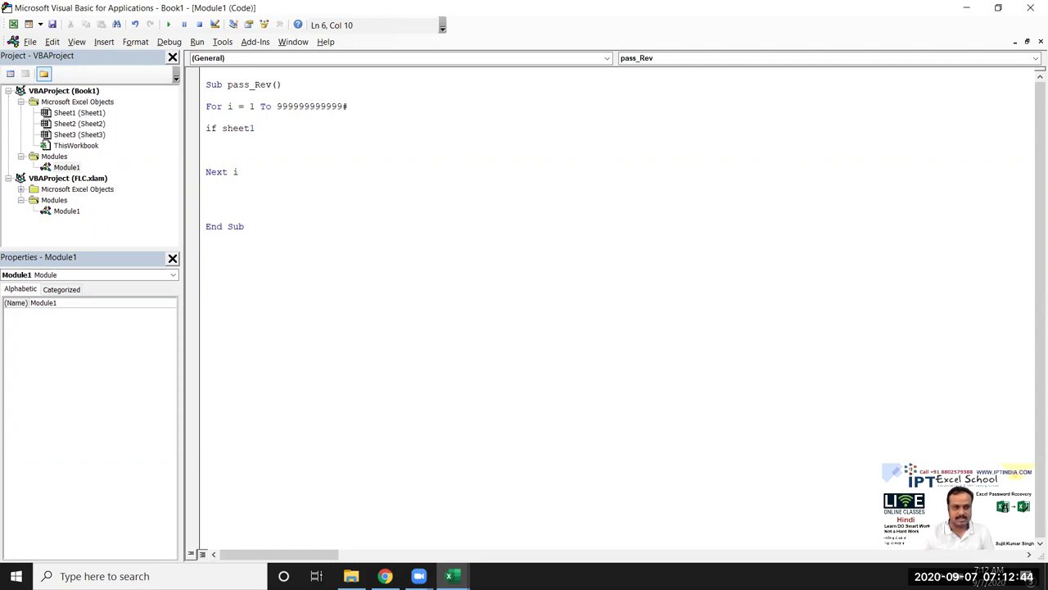
type(".")
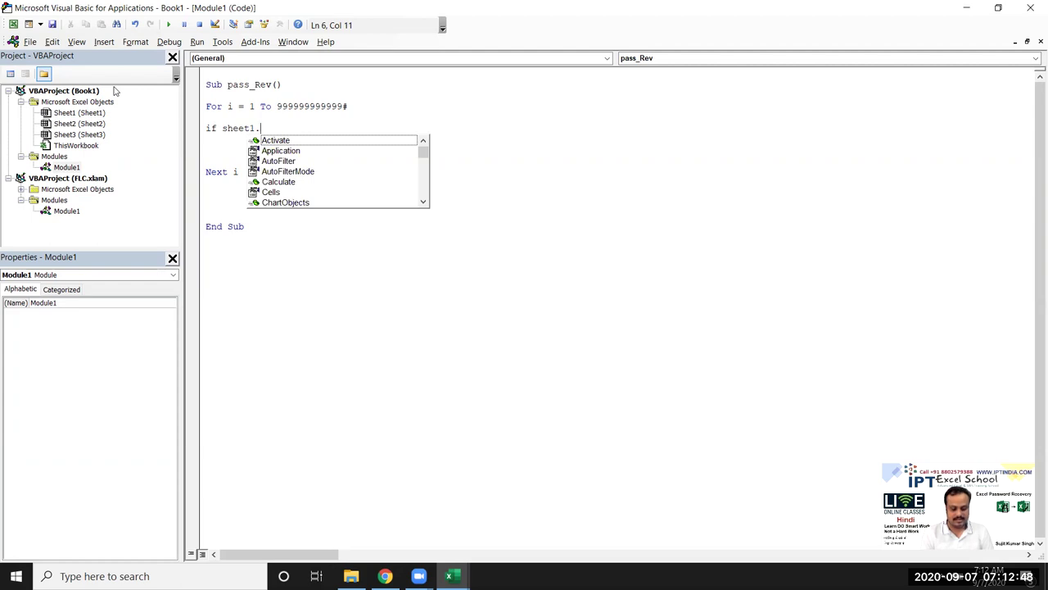
type("com")
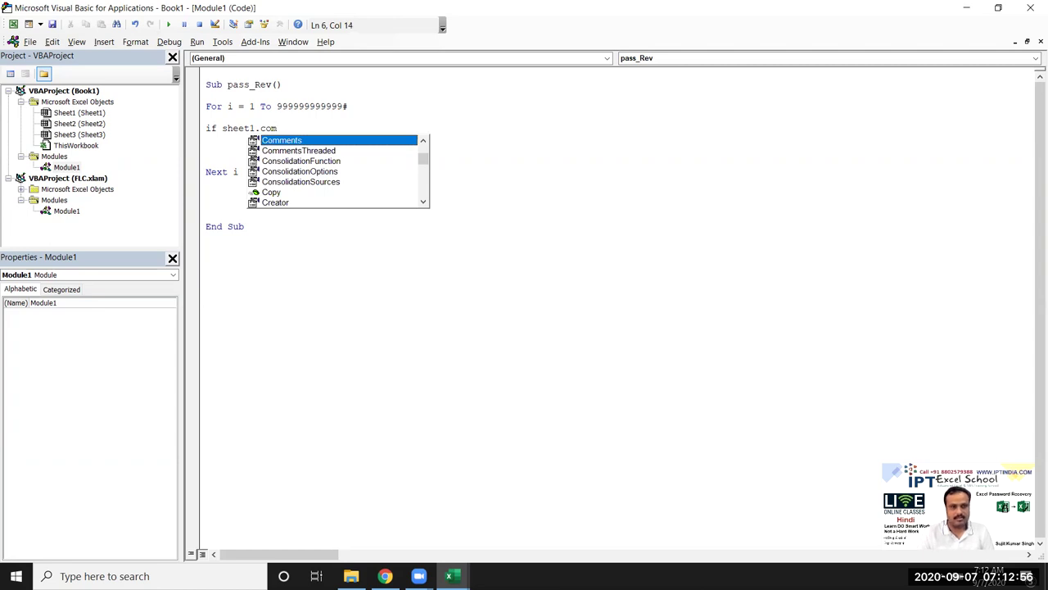
Complete the loop's test as If Sheet1.ProtectContents = True Then using IntelliSense
key("BackSpace")
key("BackSpace")
key("BackSpace")
type("pas")
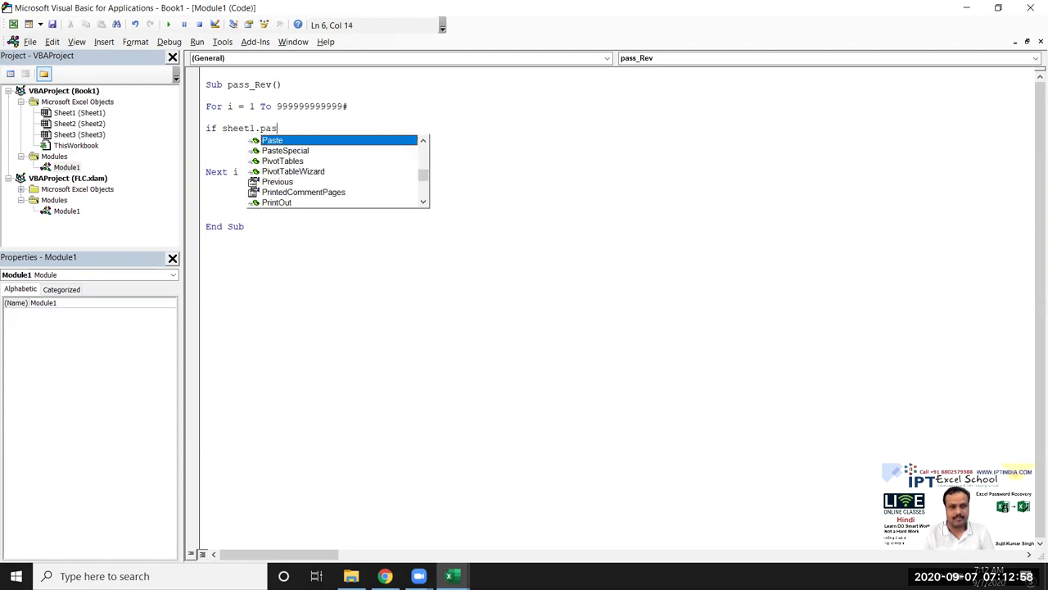
type("s")
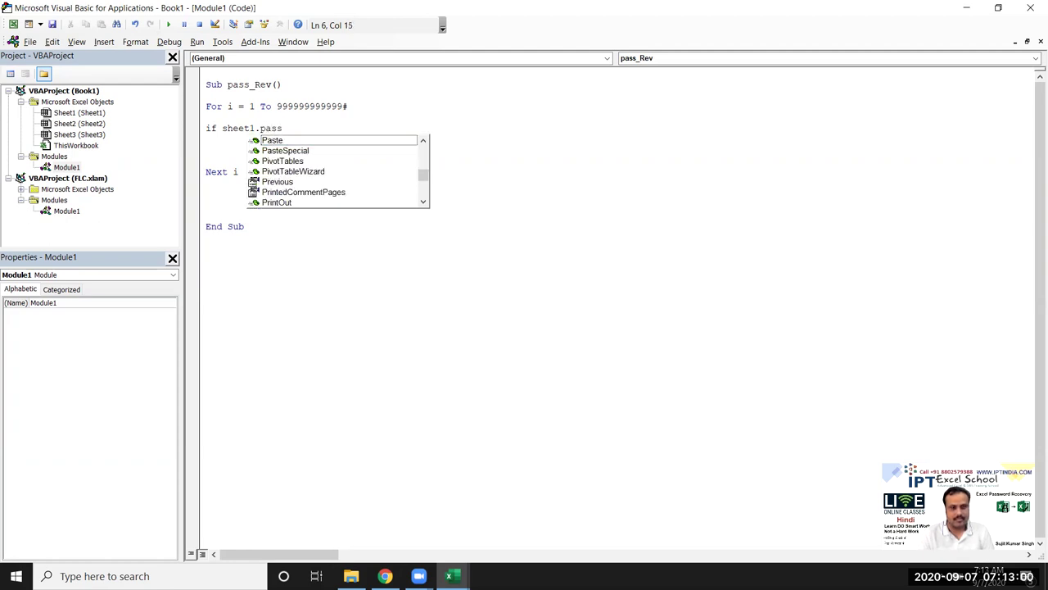
key("BackSpace")
key("BackSpace")
key("BackSpace")
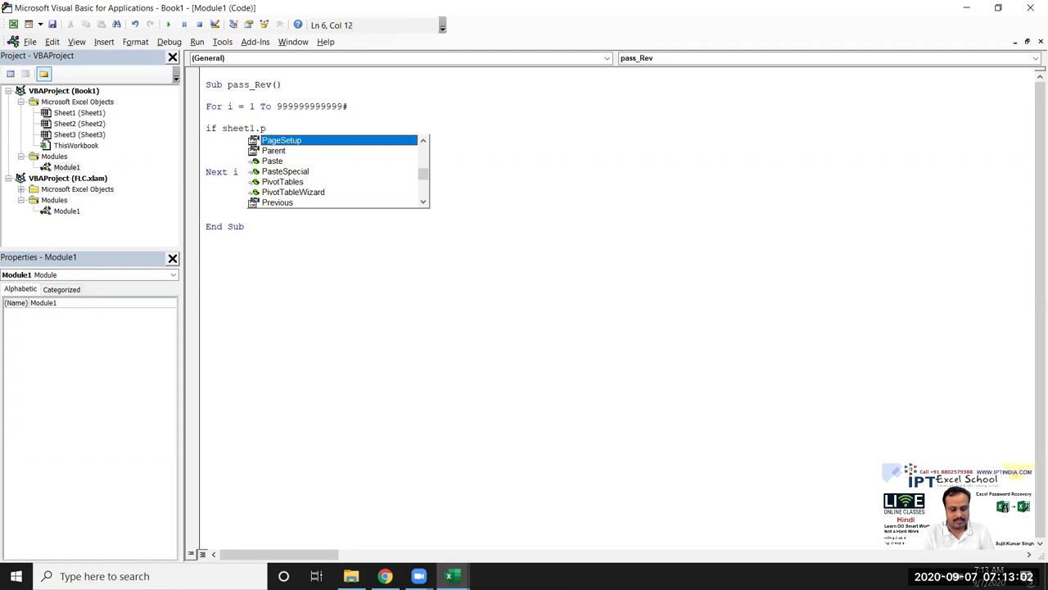
type("r")
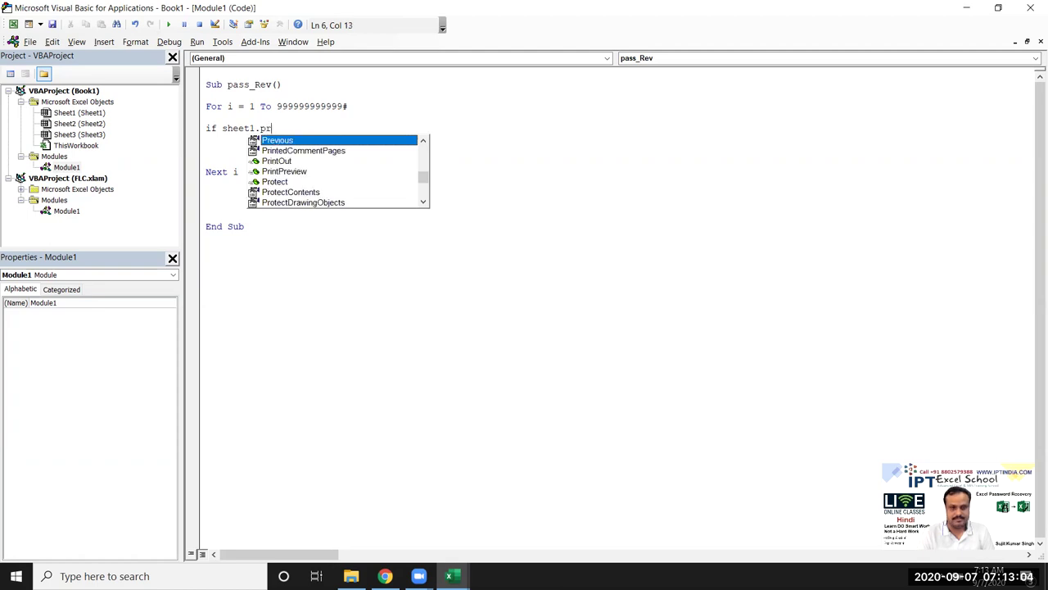
type("o")
key("Down")
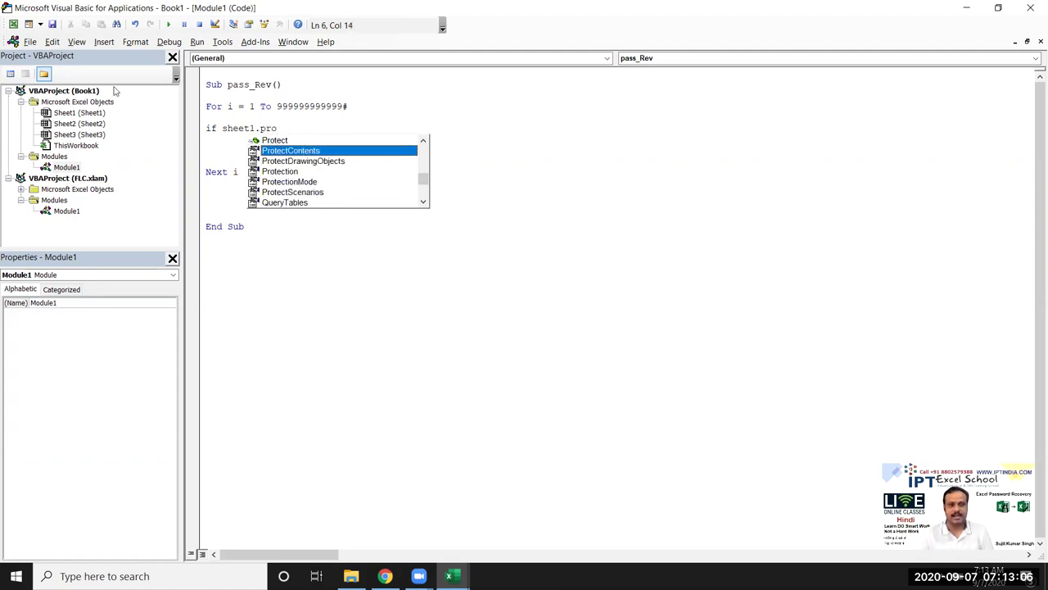
key("Tab")
type("=")
key("Down")
type("Then")
key("Return")
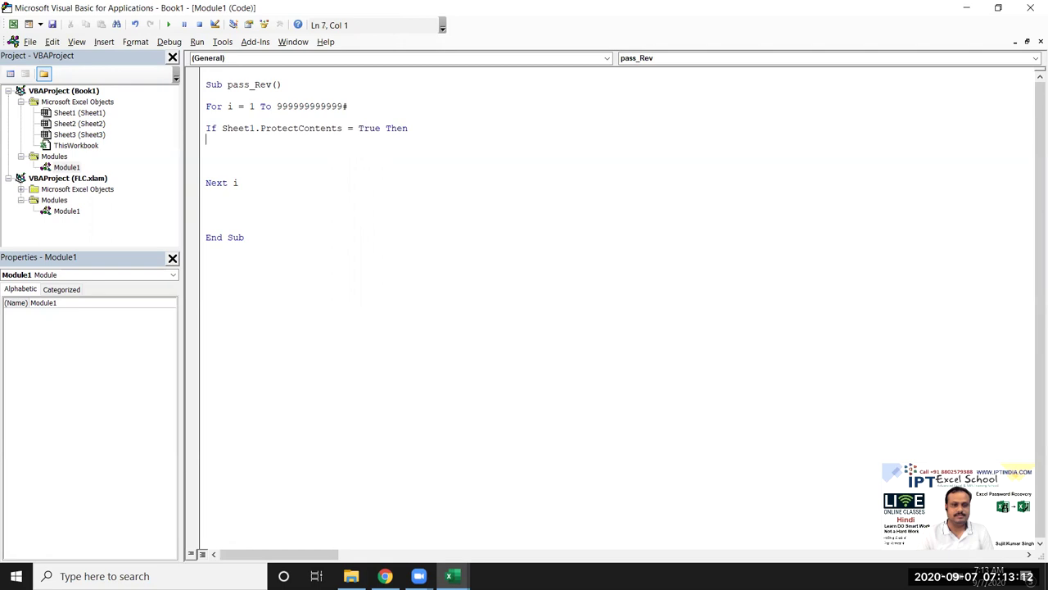
Add Sheet1.Unprotect = i on the next line and tidy the blank lines before Next i
key("Return")
type("sheet1")
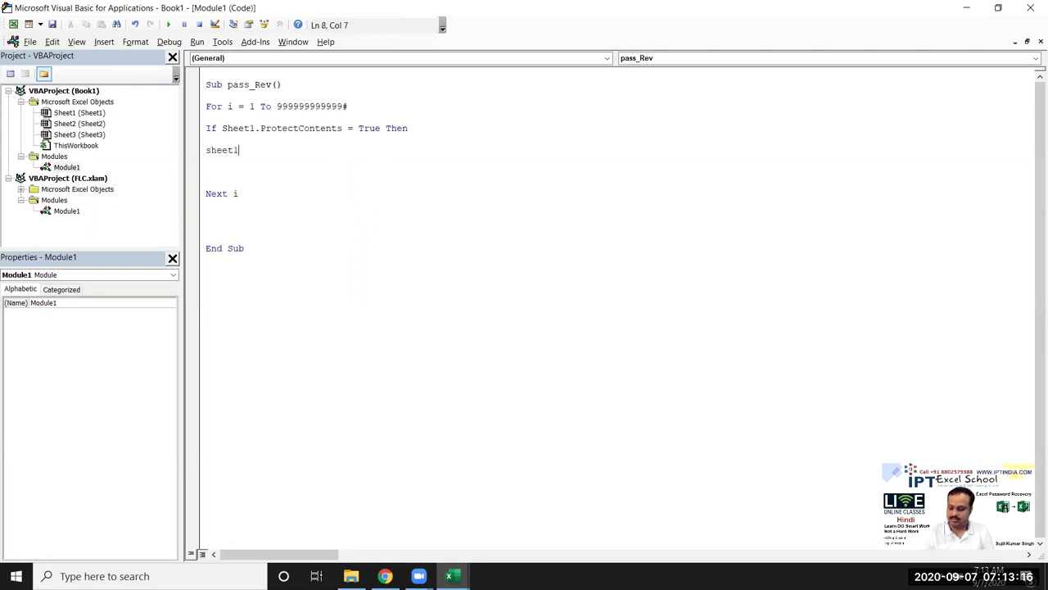
type(".un")
key("Tab")
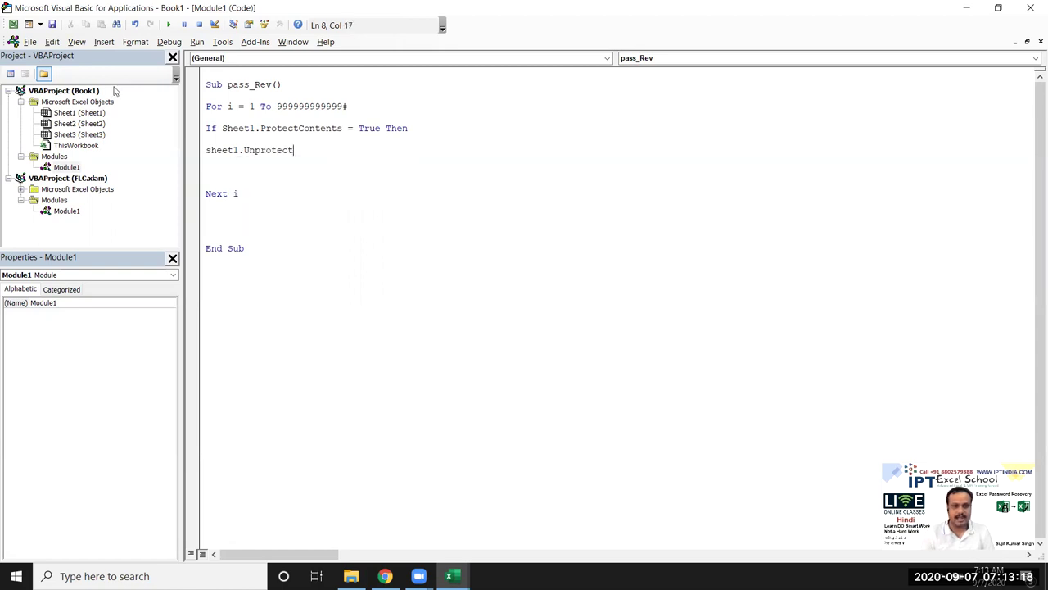
type("= i")
key("Return")
key("Up")
key("Up")
key("Delete")
key("Down")
key("Return")
key("Return")
key("Return")
key("Up")
left_click(205, 107)
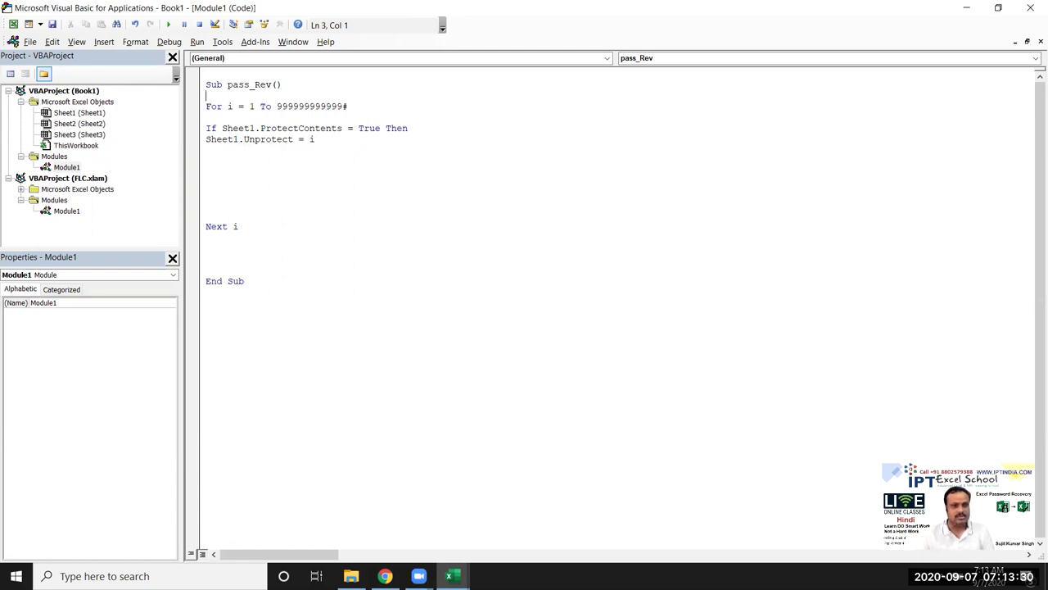
Add On Error Resume Next above the For loop and End If after the Unprotect line
key("Return")
type("on error resume next")
key("Return")
left_click(316, 149)
key("Return")
type("f err")
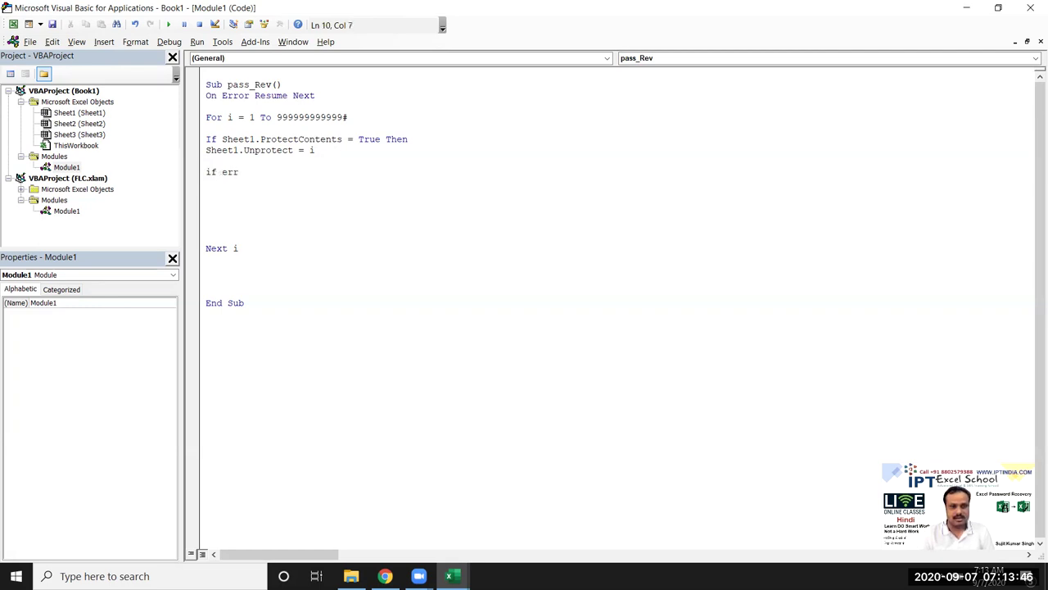
key("BackSpace")
key("BackSpace")
key("BackSpace")
key("Up")
type("nd if")
key("Return")
key("Return")
Add If Err = 0 Then with MsgBox "Password Removed", Exit Sub and End If
type("if err")
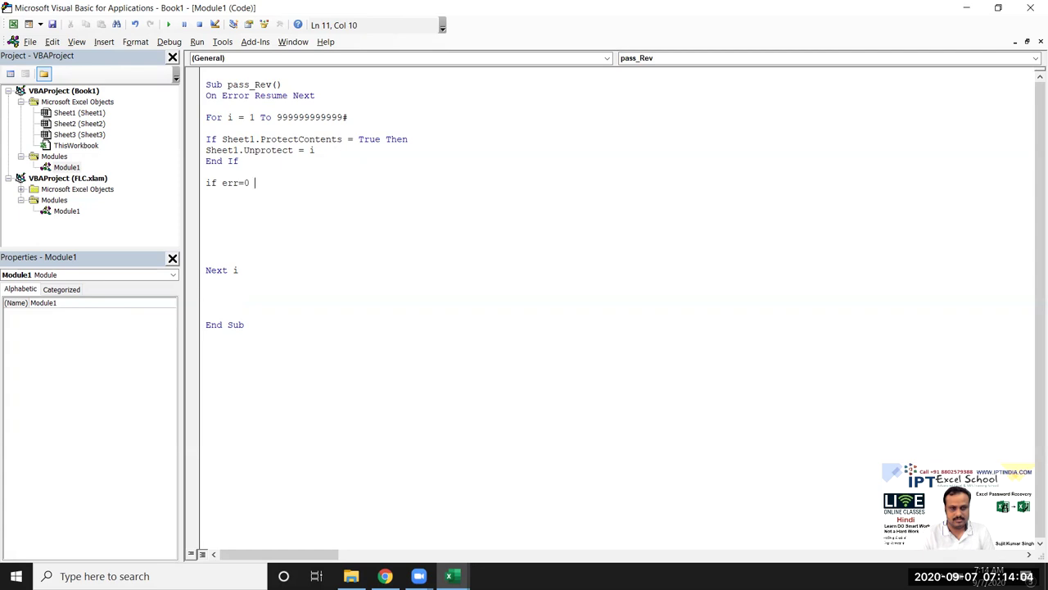
type("then")
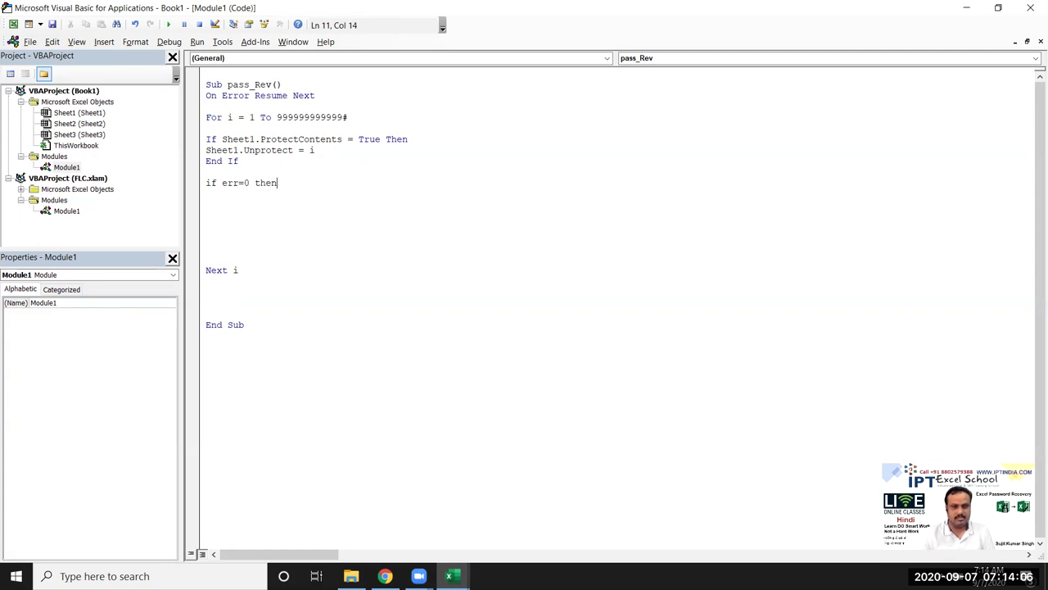
key("Return")
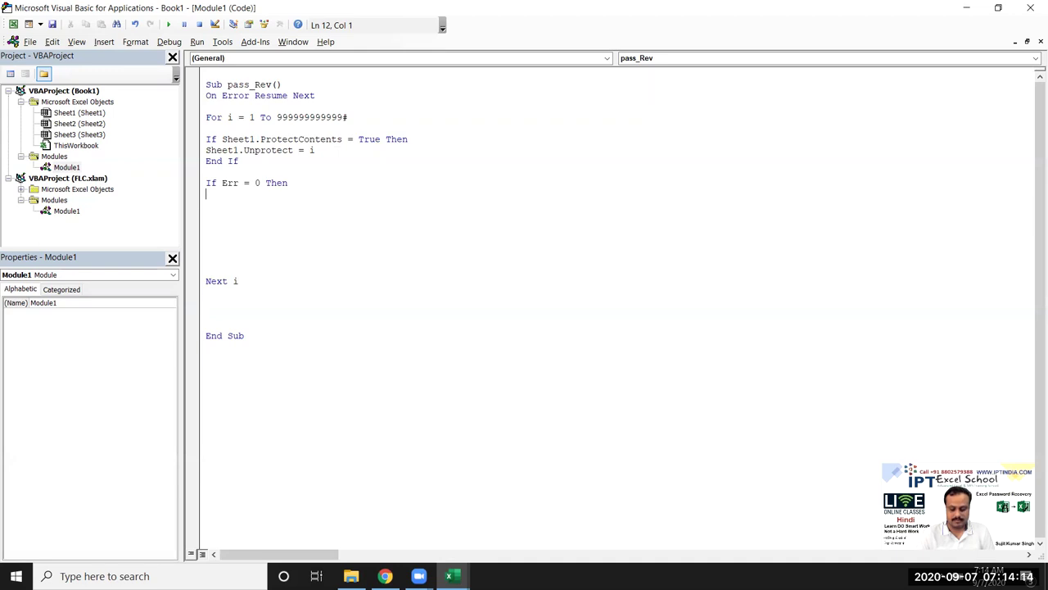
type("msgbox ")
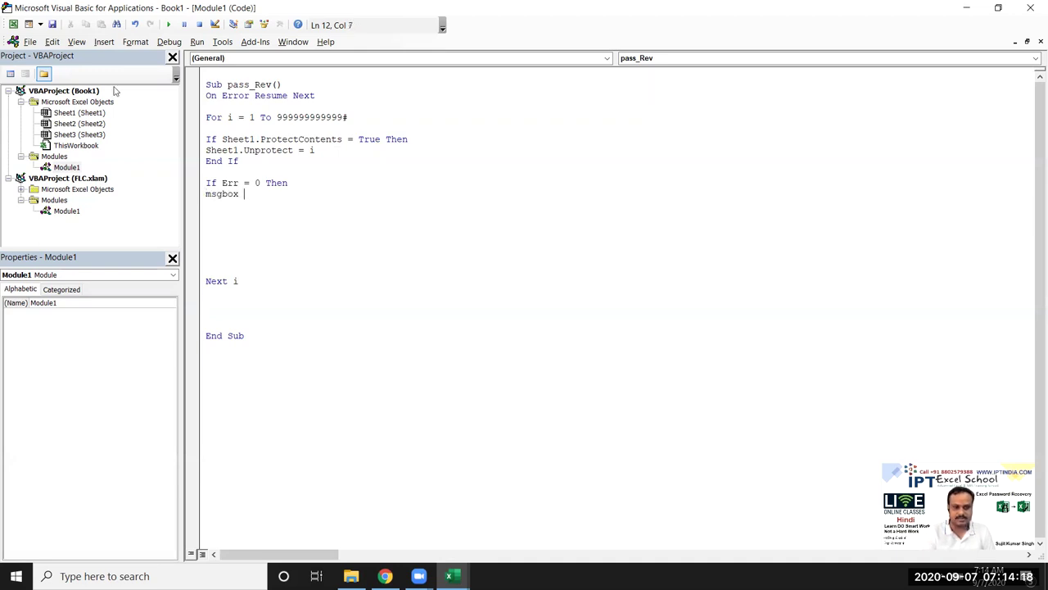
type("\"P")
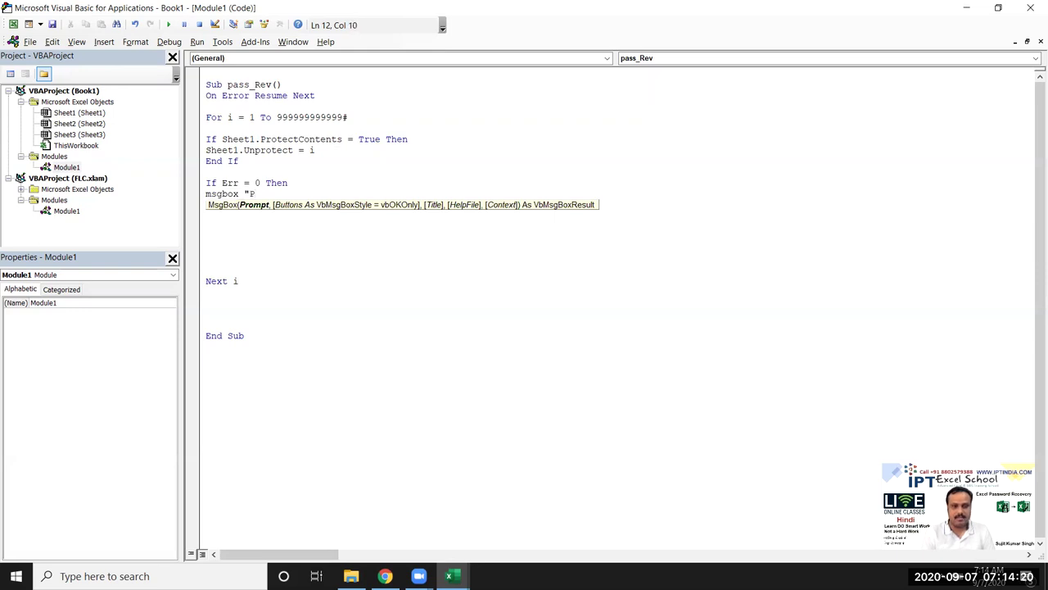
type("assword Revo")
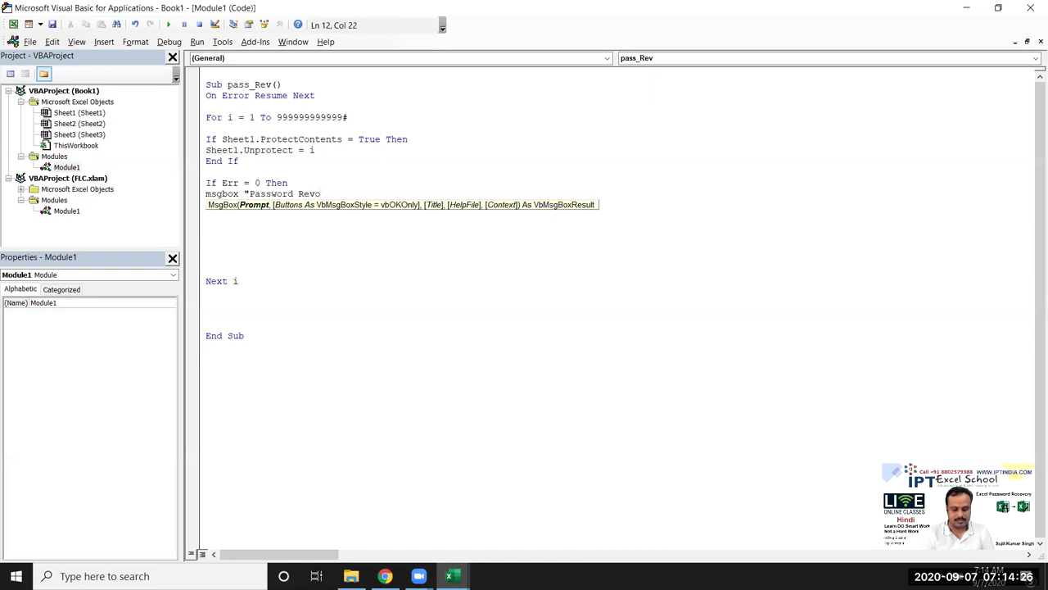
key("BackSpace")
key("BackSpace")
type("moved")
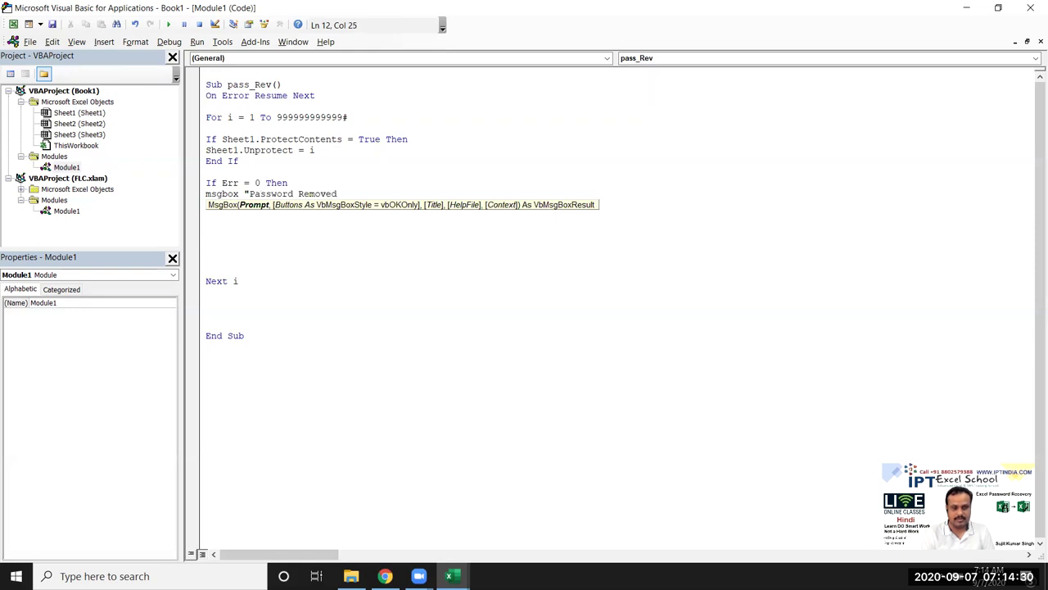
type("\"")
key("Return")
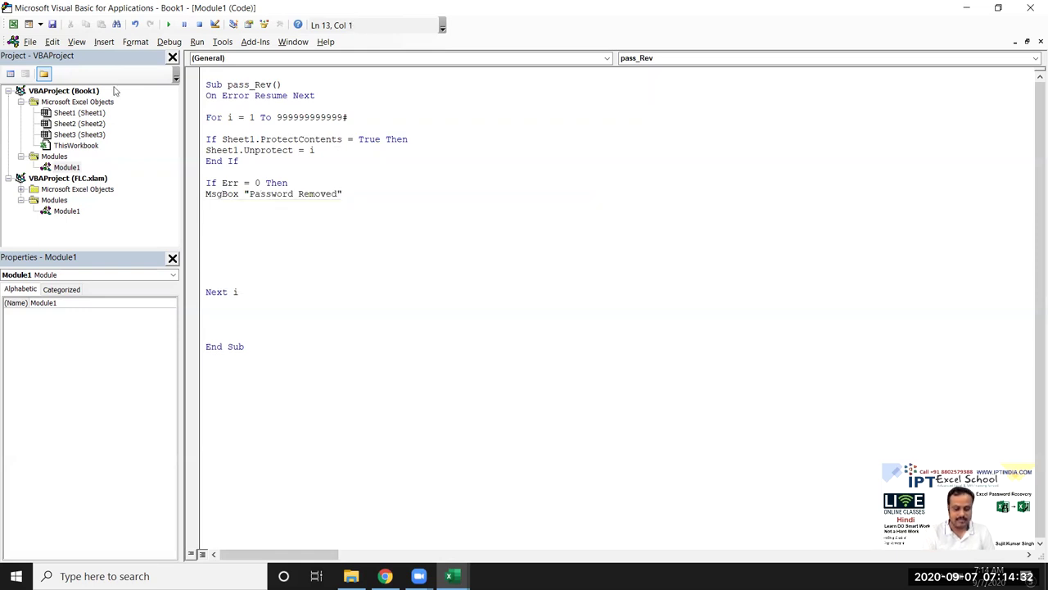
type("exit ")
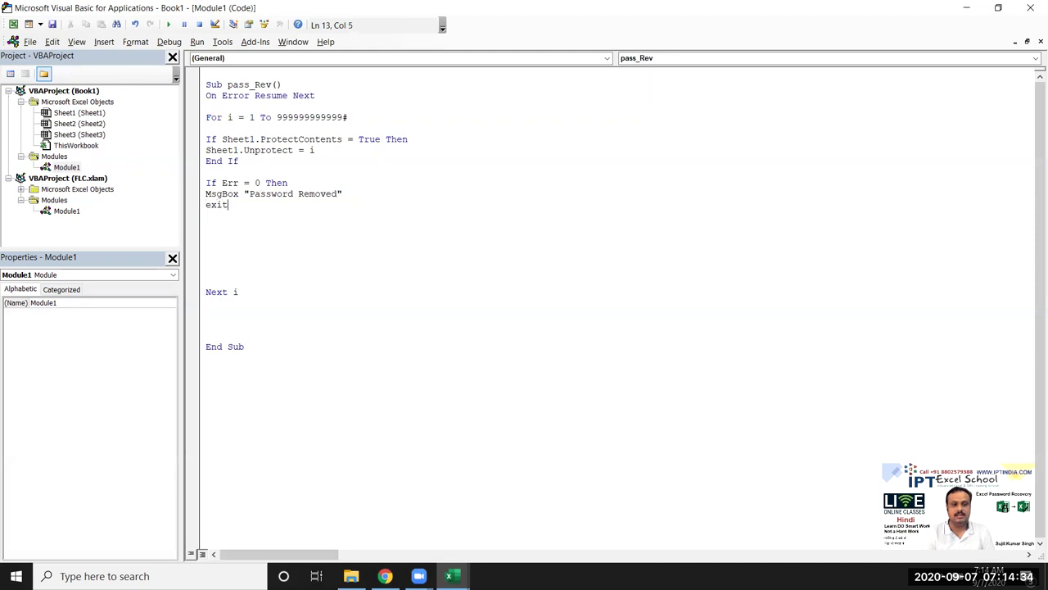
type("sub")
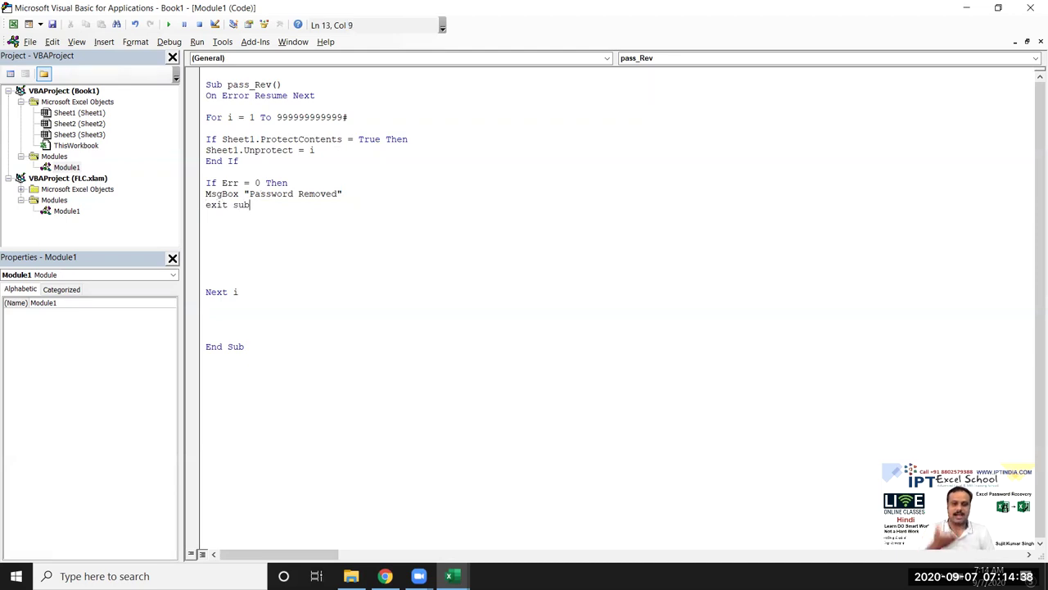
key("Return")
type("enif")
key("Return")
key("Down")
key("Down")
key("Down")
key("Down")
key("Down")
key("Down")
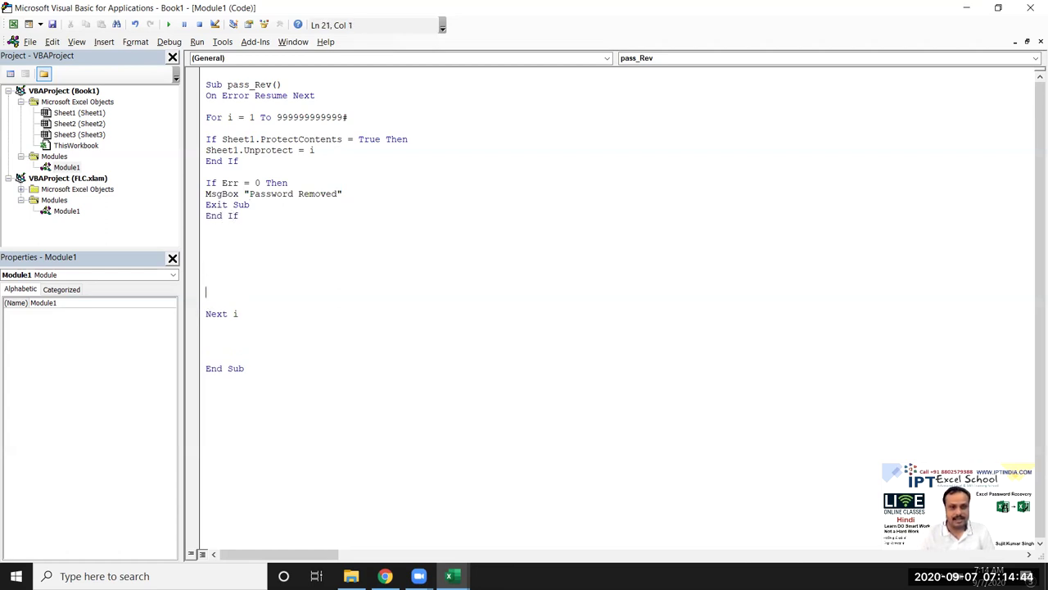
Insert an Err = 0 reset line just before Next i
key("Up")
key("Up")
type("err")
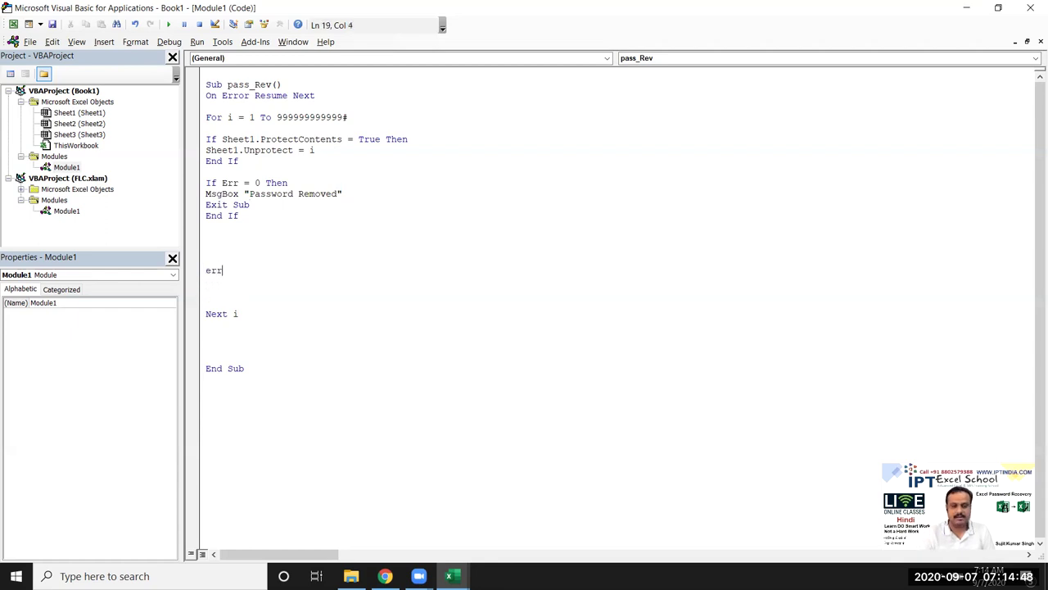
type("=0")
key("Return")
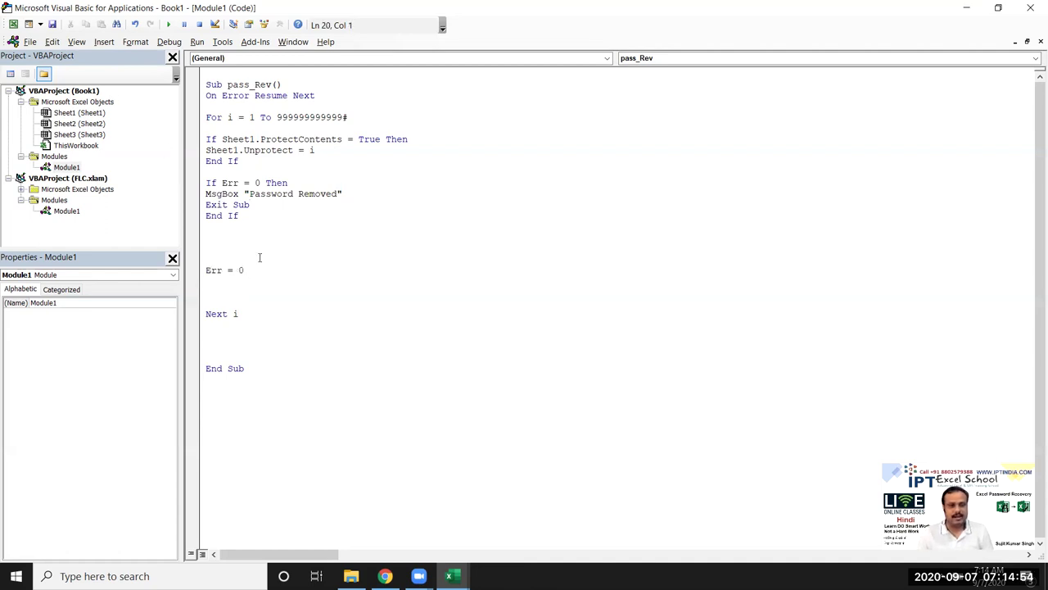
key("alt+F11")
key("alt+F11")
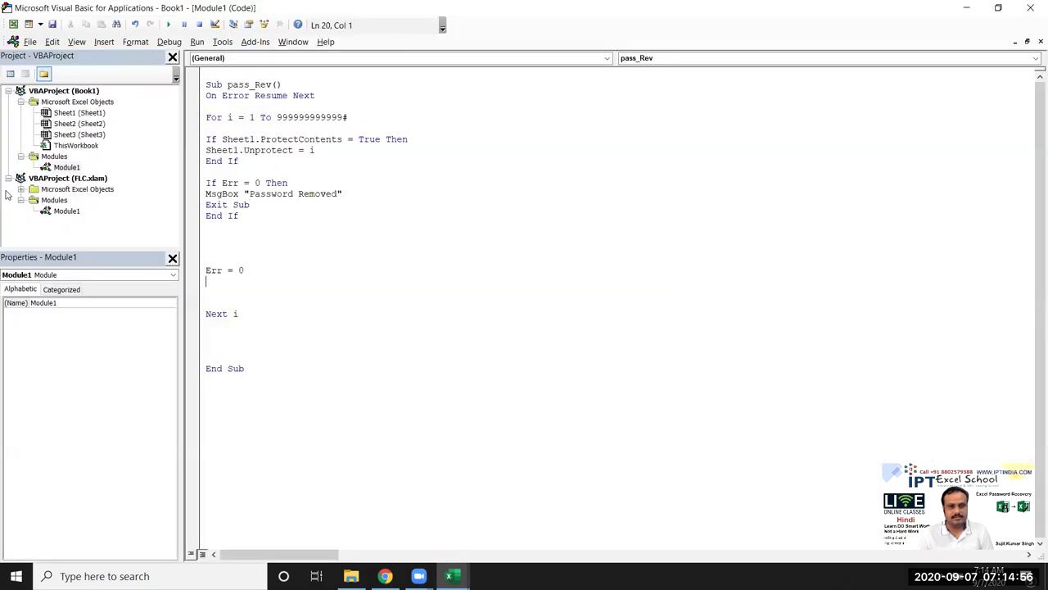
Lengthen the For loop's upper limit with extra 9s, then switch to the Excel workbook
left_click(349, 118)
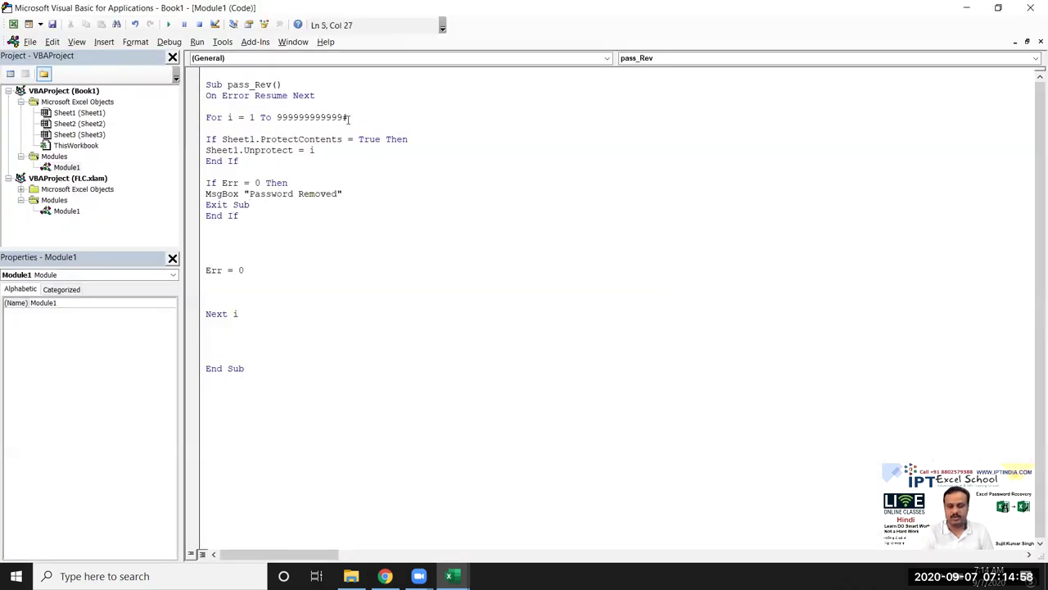
left_click(345, 194)
left_click(350, 117)
key("BackSpace")
key("BackSpace")
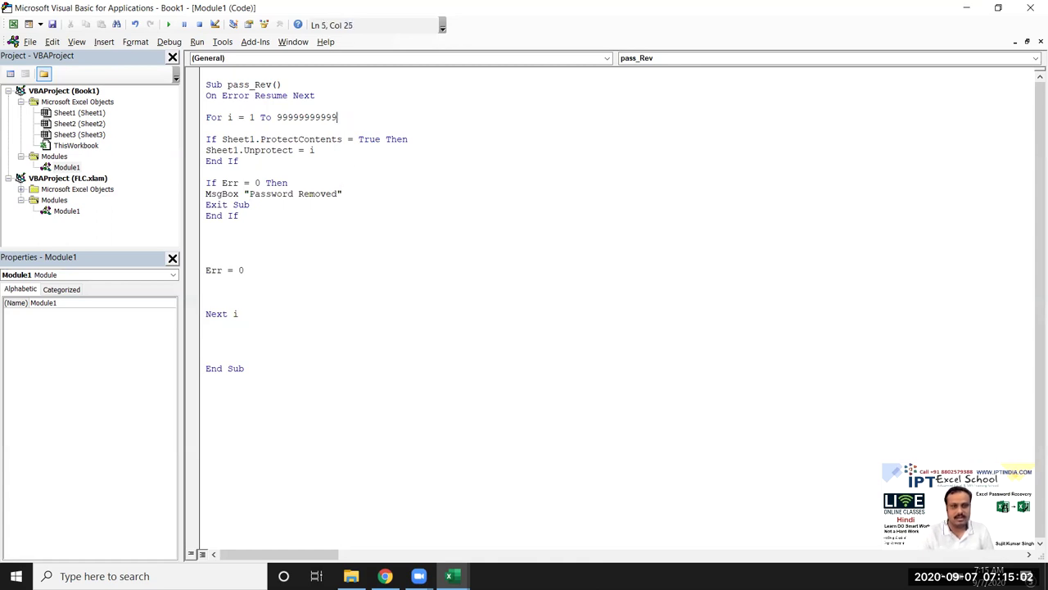
left_click(361, 226)
left_click(354, 118)
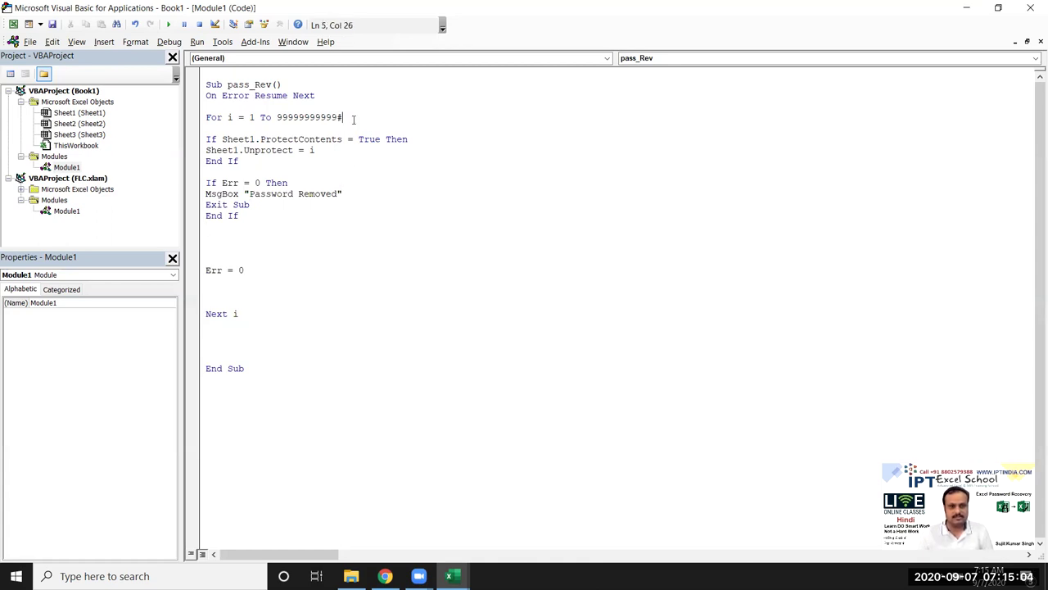
key("BackSpace")
key("BackSpace")
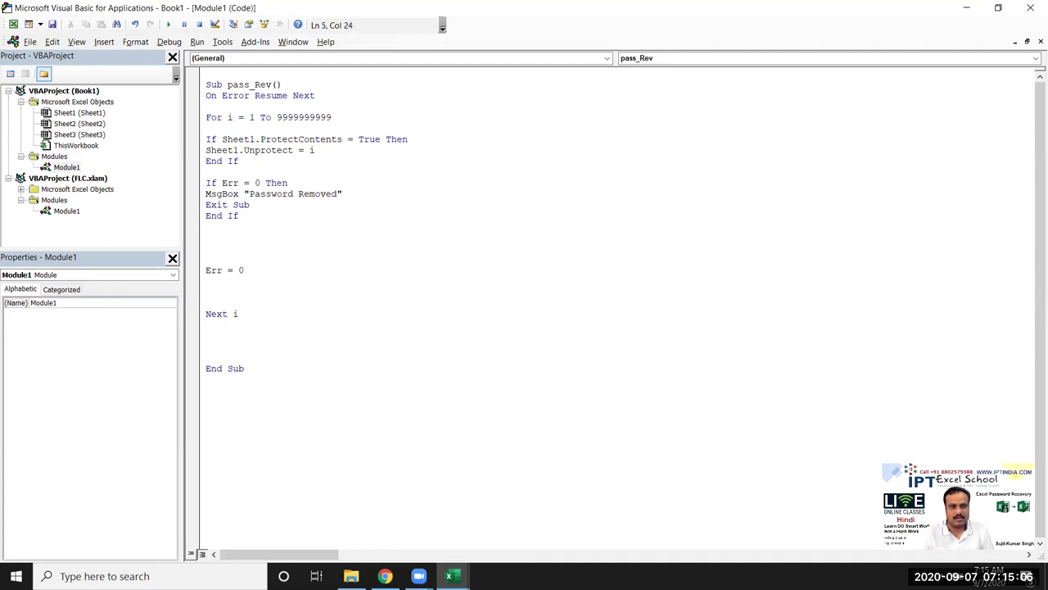
type("#")
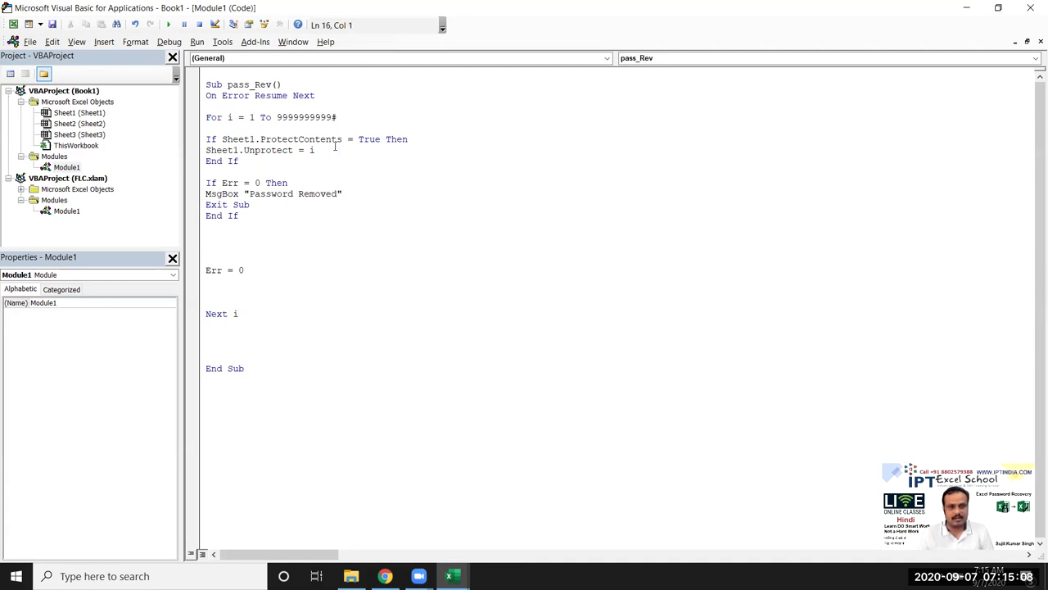
key("BackSpace")
key("BackSpace")
key("BackSpace")
left_click(442, 203)
left_click(338, 117)
key("Left")
key("Left")
key("Left")
key("Right")
key("Right")
key("Right")
key("Right")
type("999")
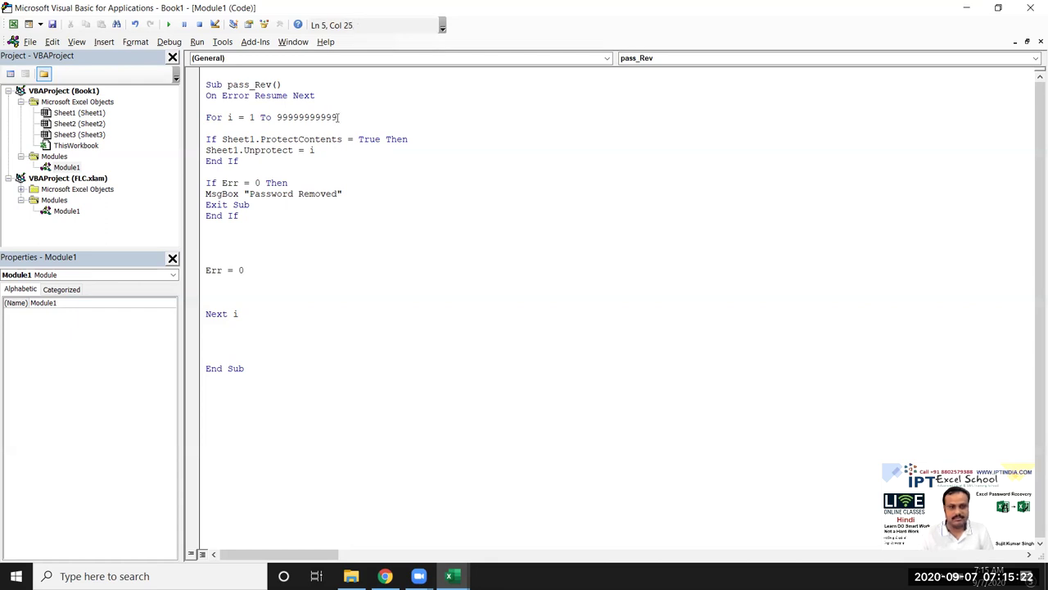
left_click(321, 224)
key("alt+F11")
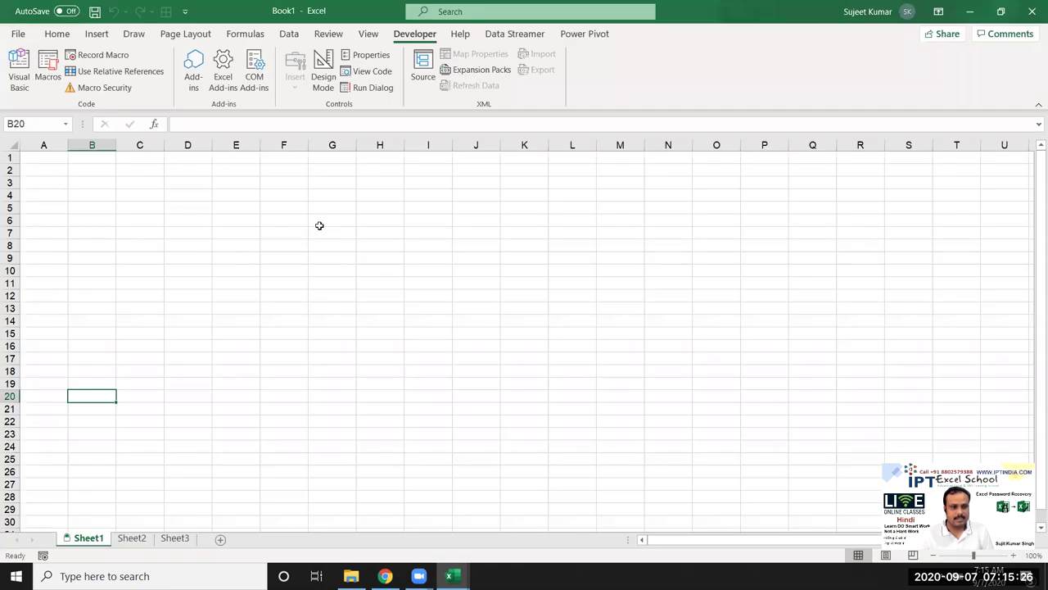
Run pass_Rev, dismiss the compile error, and change the line to Sheet1.Unprotect i
key("alt+F11")
left_click(168, 25)
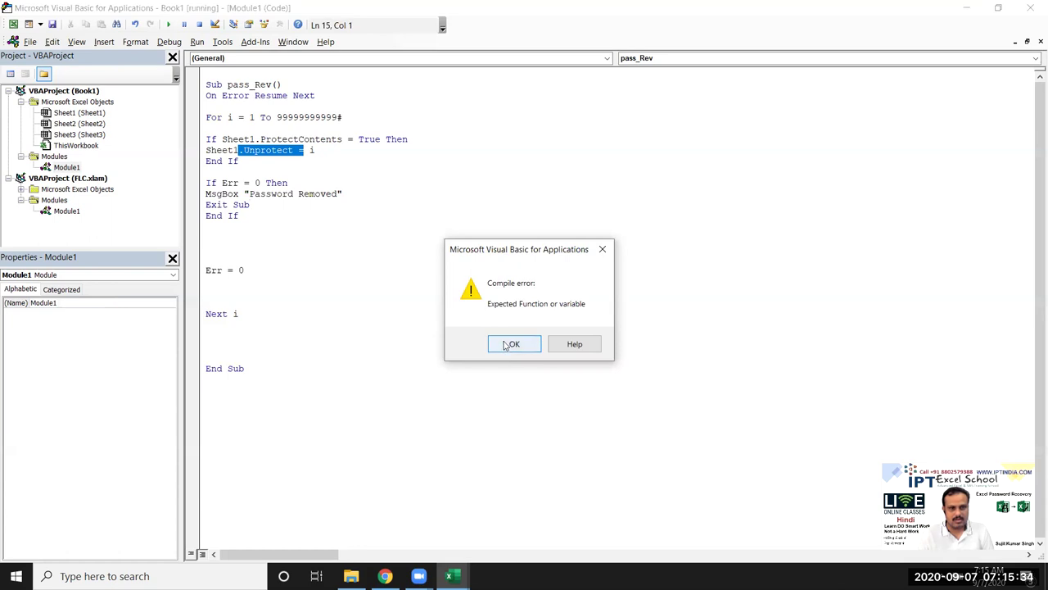
left_click(508, 343)
left_click(303, 150)
key("BackSpace")
left_click(286, 227)
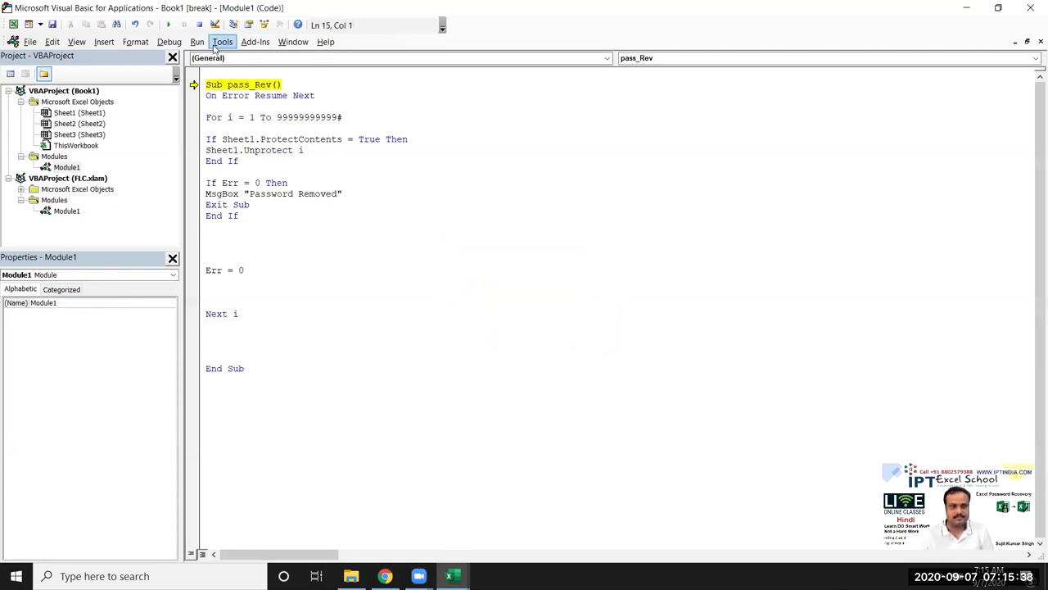
Resume pass_Rev to the 'Password Removed' message, then test typing in D16 and cancel
left_click(168, 25)
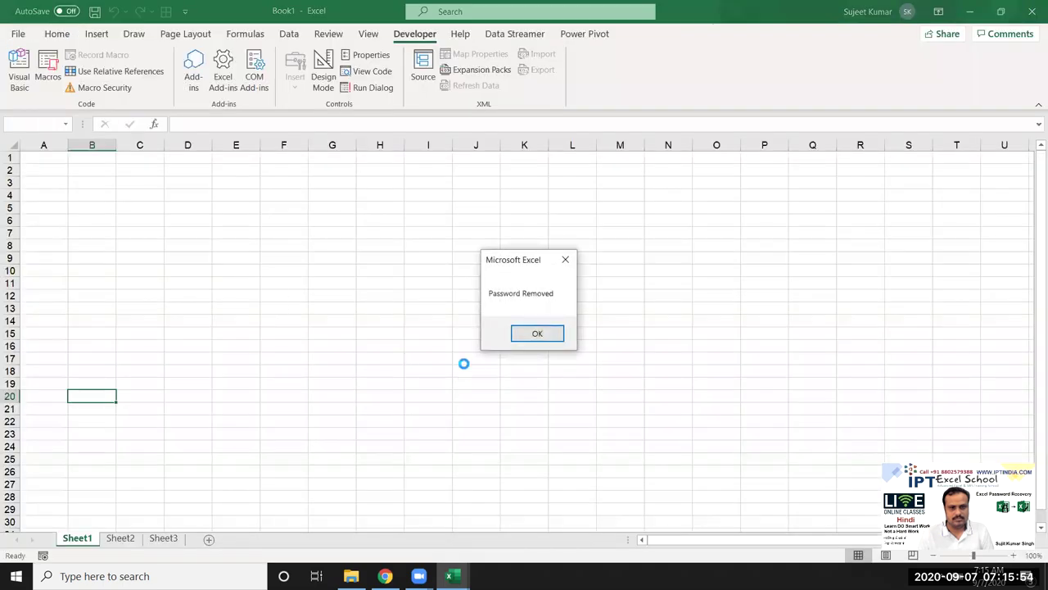
left_click(544, 336)
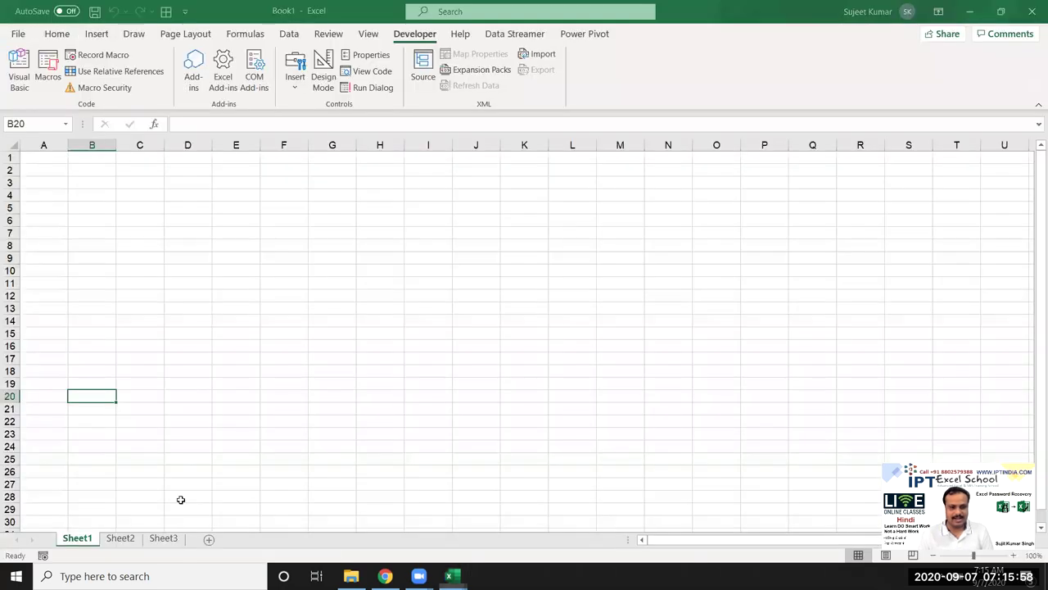
key("alt+F11")
left_click(174, 341)
type("sadfasd")
key("Escape")
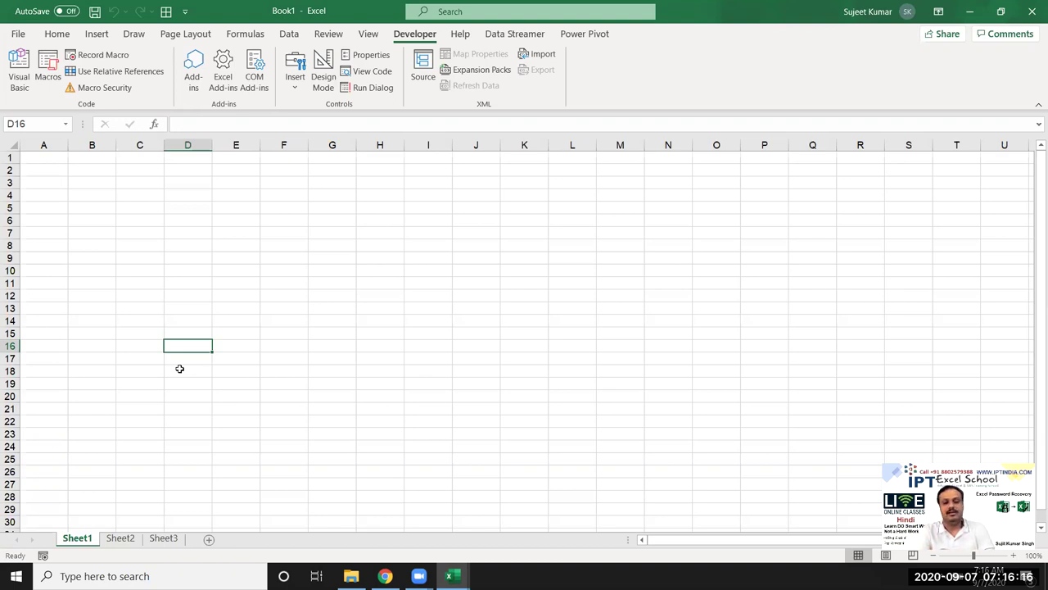
Highlight the loop range, ProtectContents and Unprotect i, then add a blank line above On Error Resume Next
key("alt+F11")
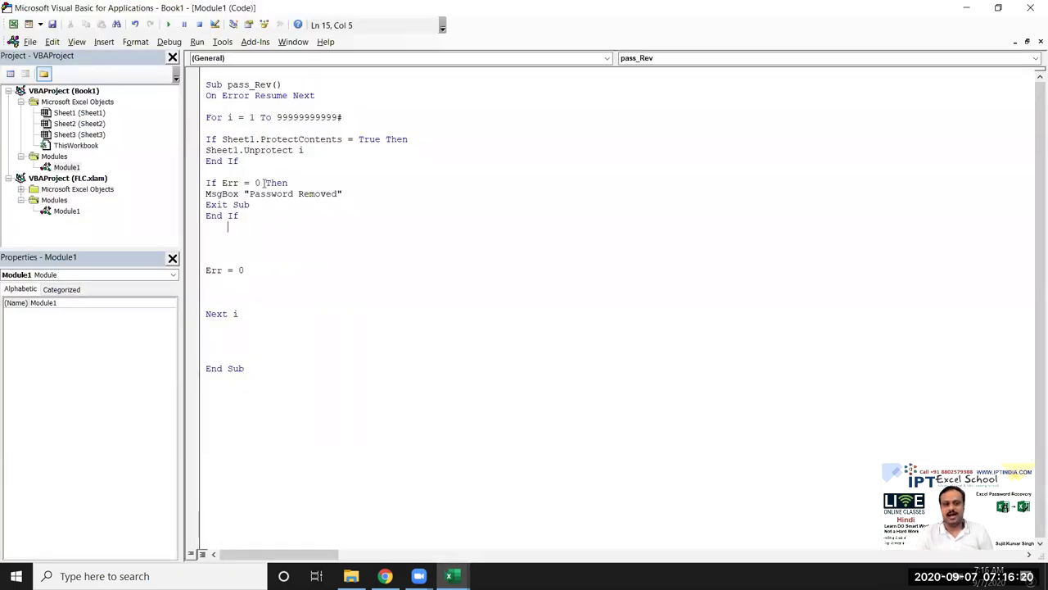
left_click_drag(250, 116, 339, 116)
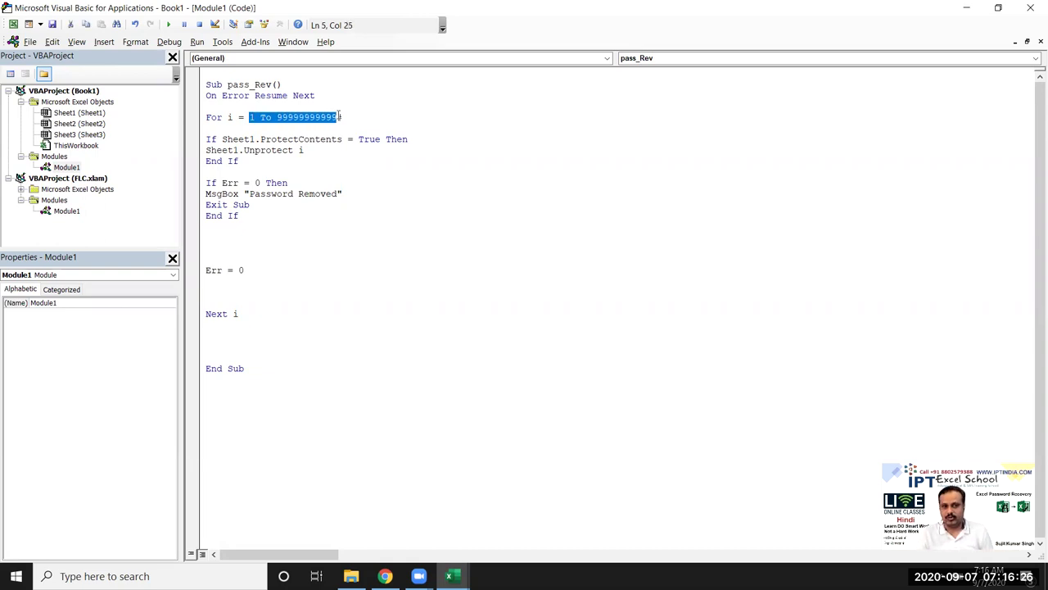
double_click(318, 142)
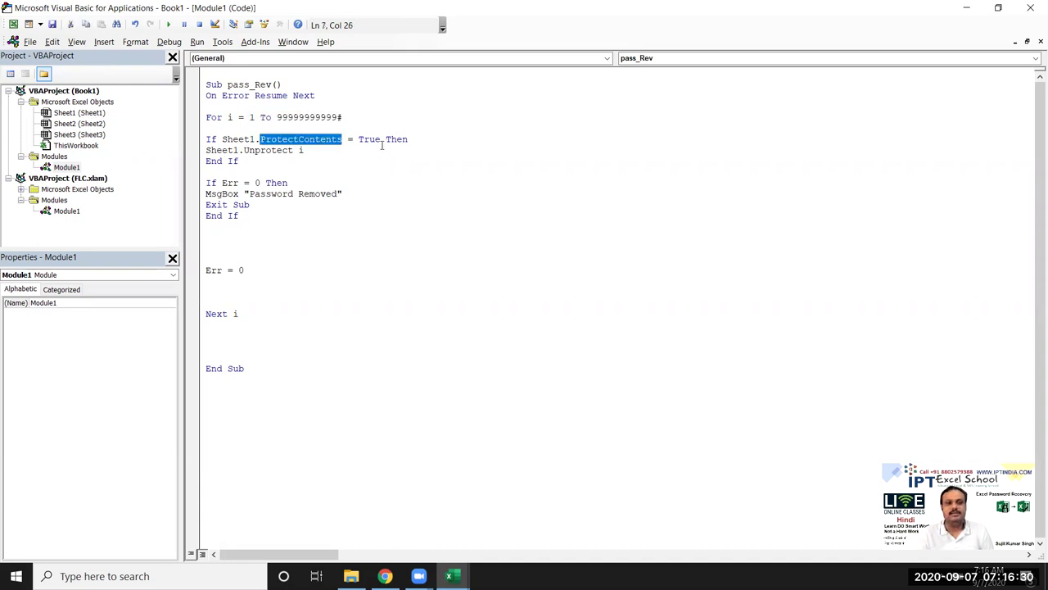
left_click(317, 149)
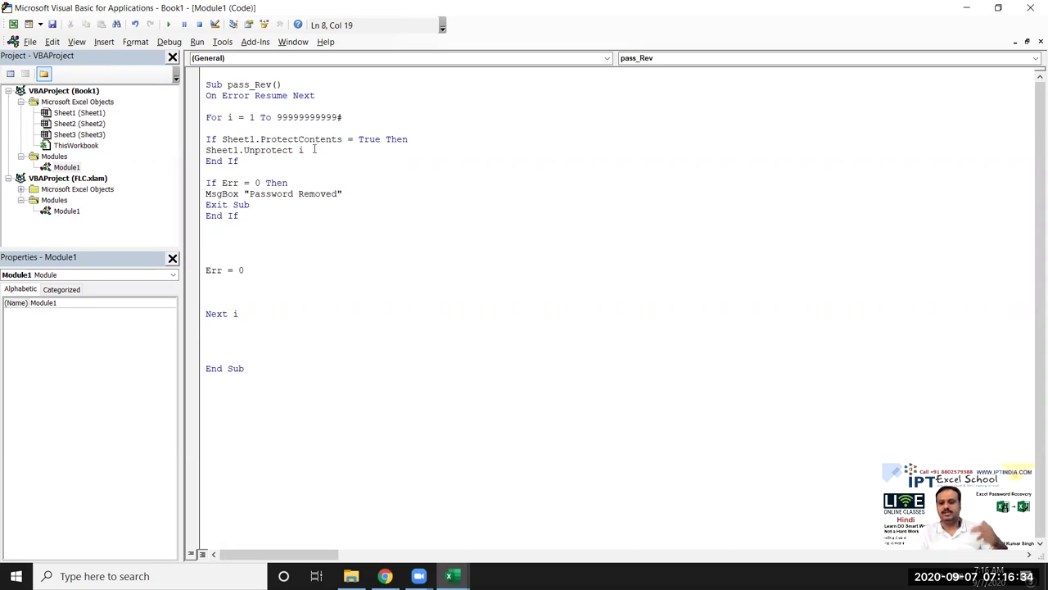
double_click(311, 141)
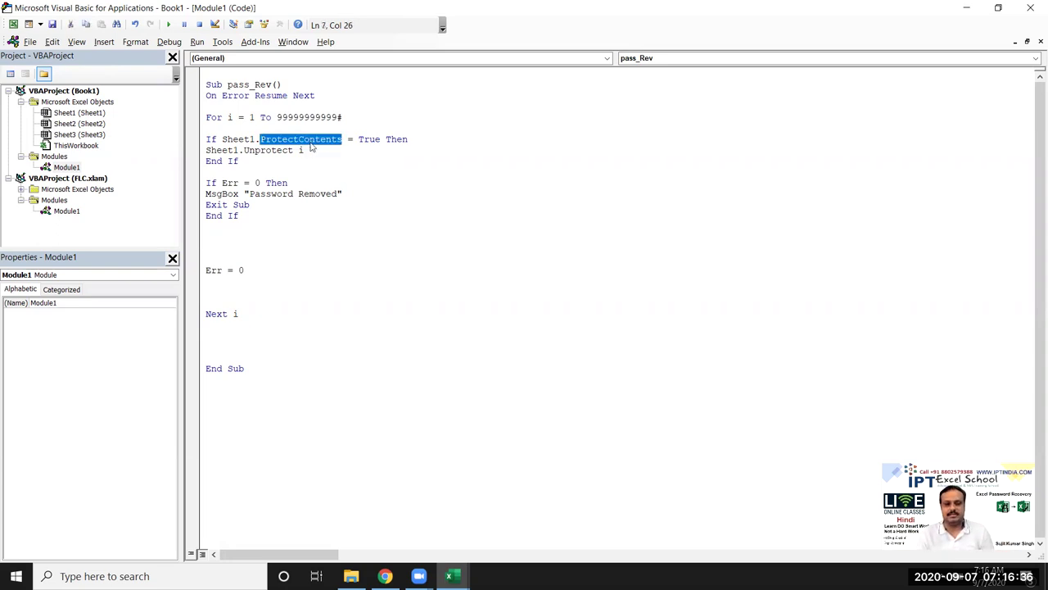
double_click(302, 150)
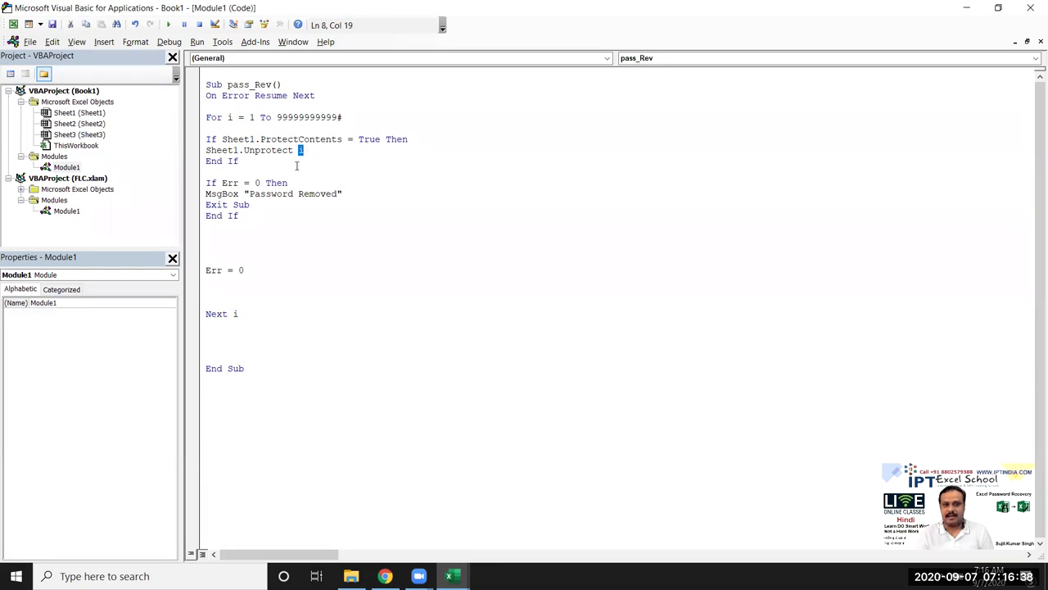
left_click(294, 238)
left_click(305, 151)
double_click(225, 95)
left_click(205, 95)
key("Return")
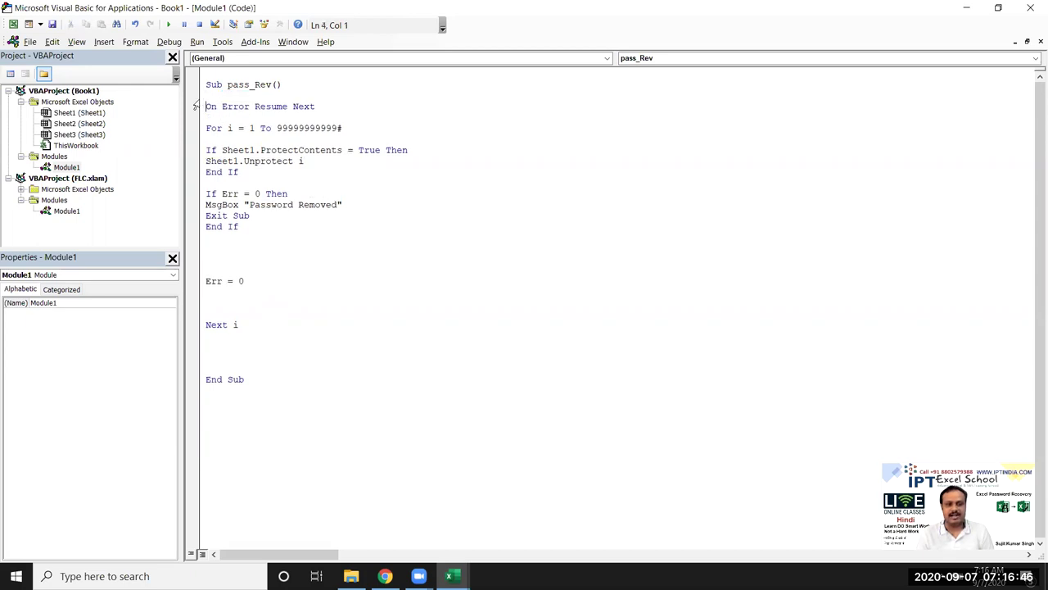
Highlight the Err = 0 check, the MsgBox, Exit Sub, the Err reset and the protection check
left_click_drag(222, 195, 259, 194)
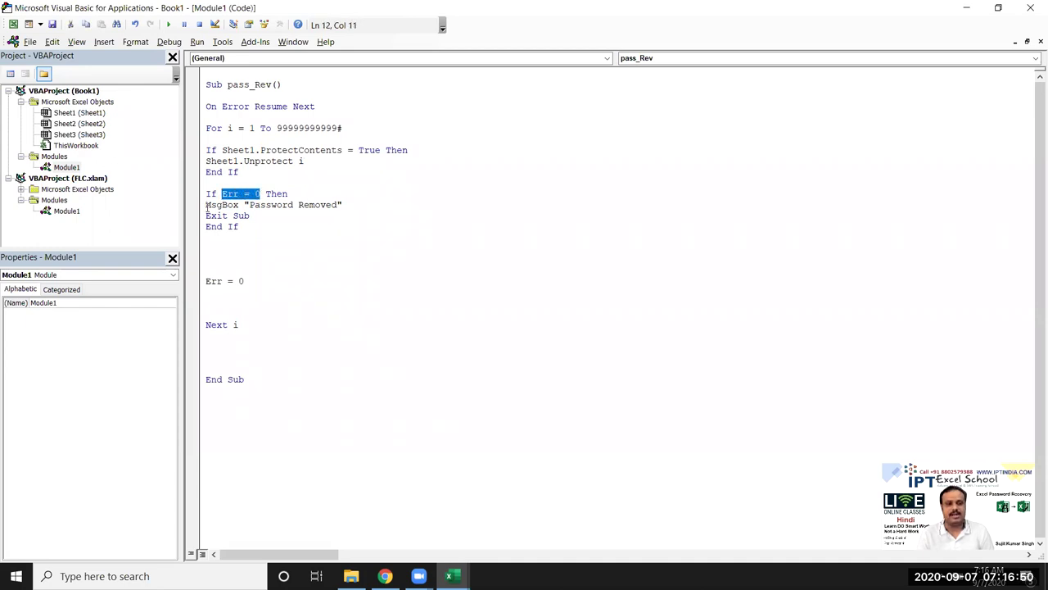
left_click(210, 205)
left_click_drag(207, 205, 343, 205)
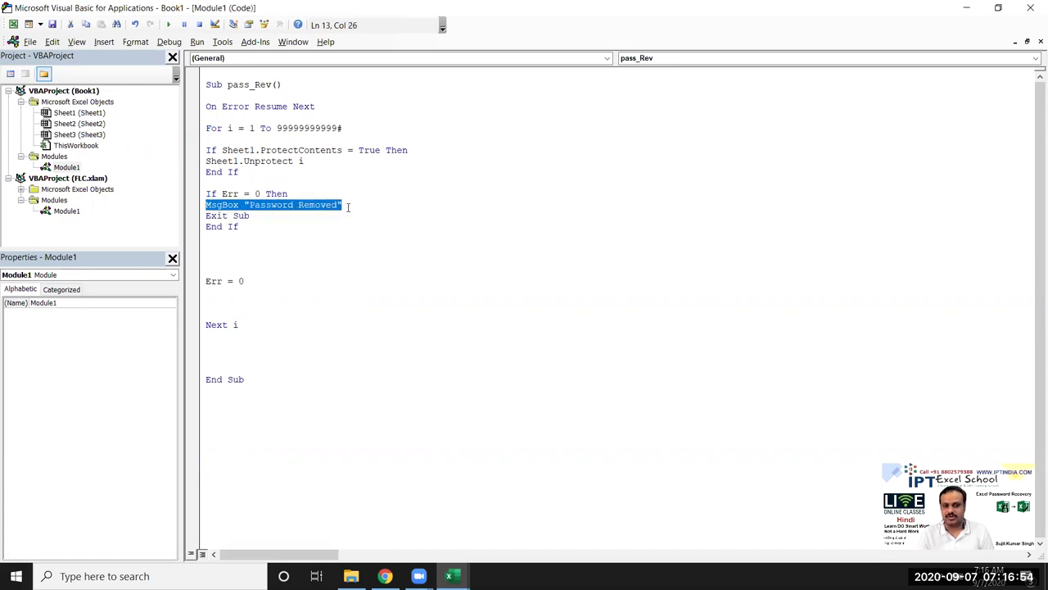
left_click_drag(249, 215, 217, 215)
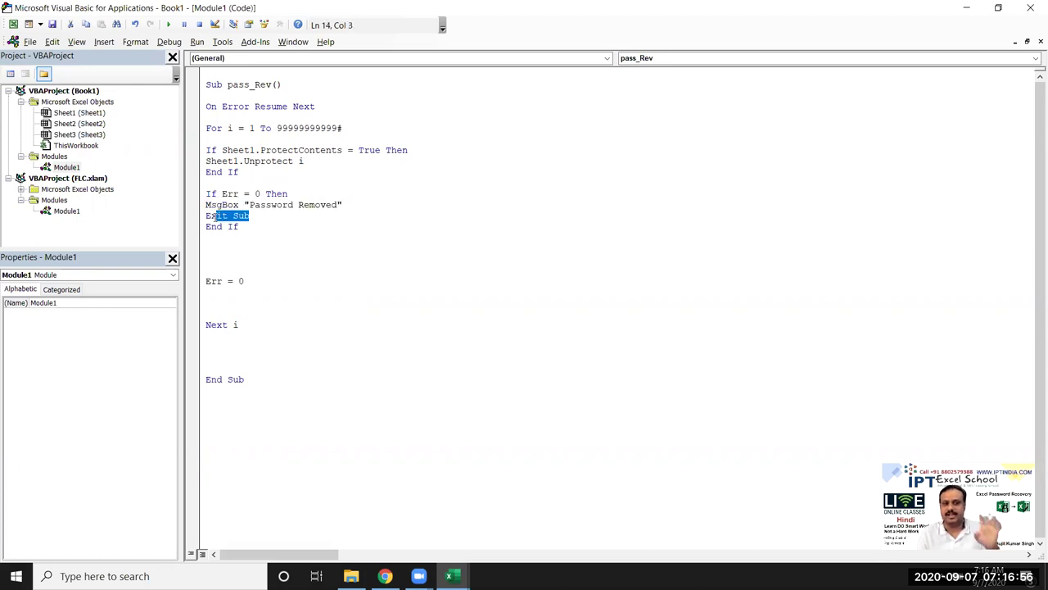
left_click(292, 260)
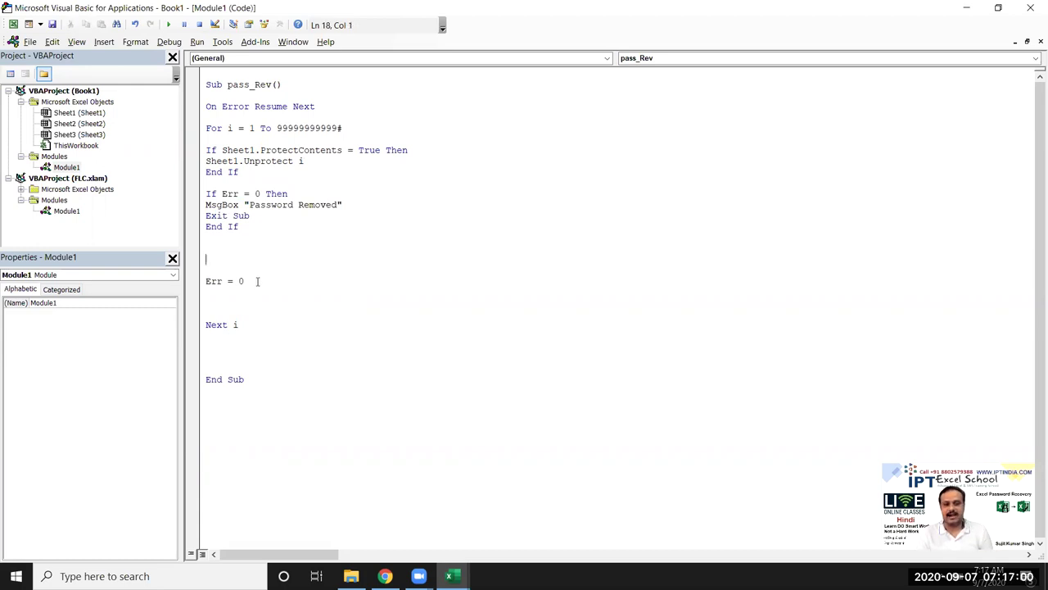
left_click_drag(257, 281, 200, 275)
left_click_drag(217, 139, 235, 160)
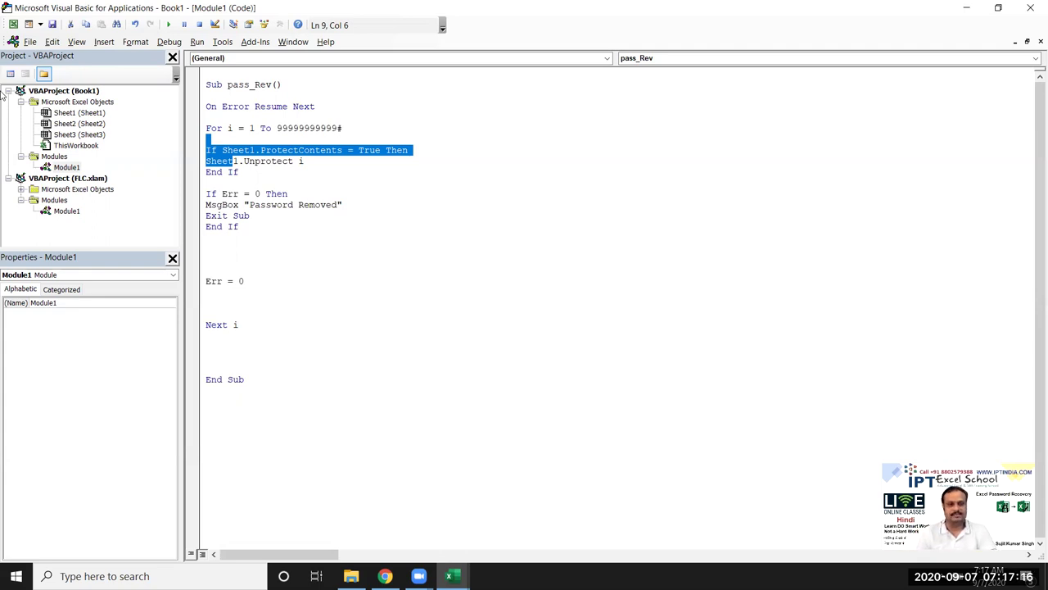
key("super+d")
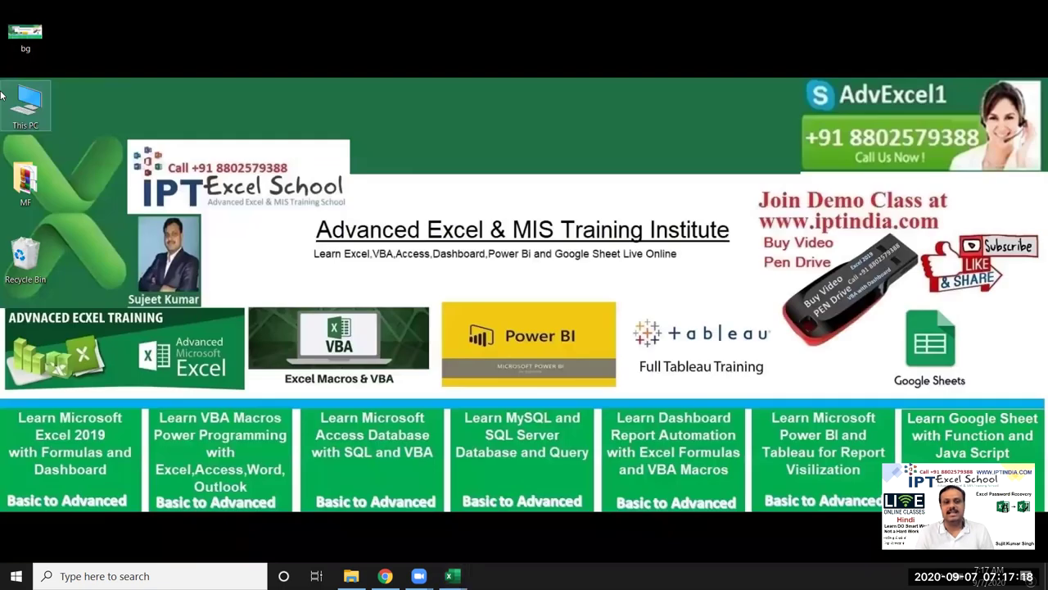